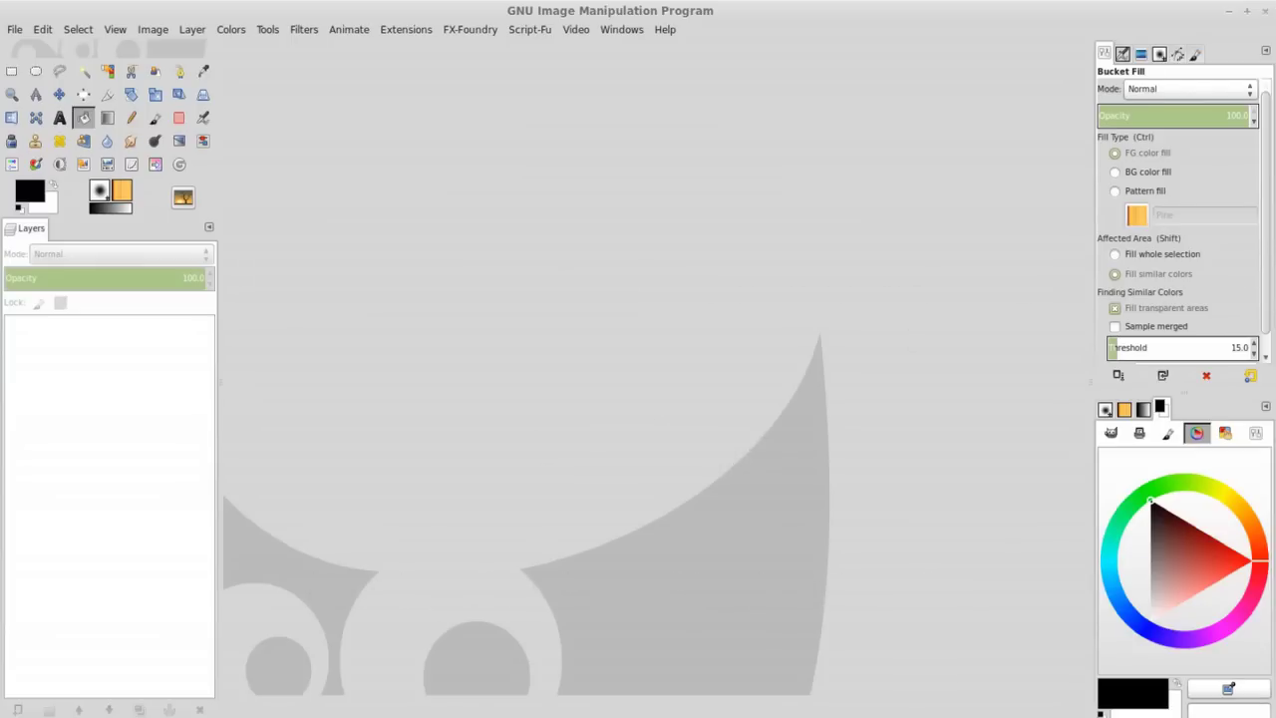
Step: Start the Software Manager from the application menu, authenticating with the administrator password
key(super)
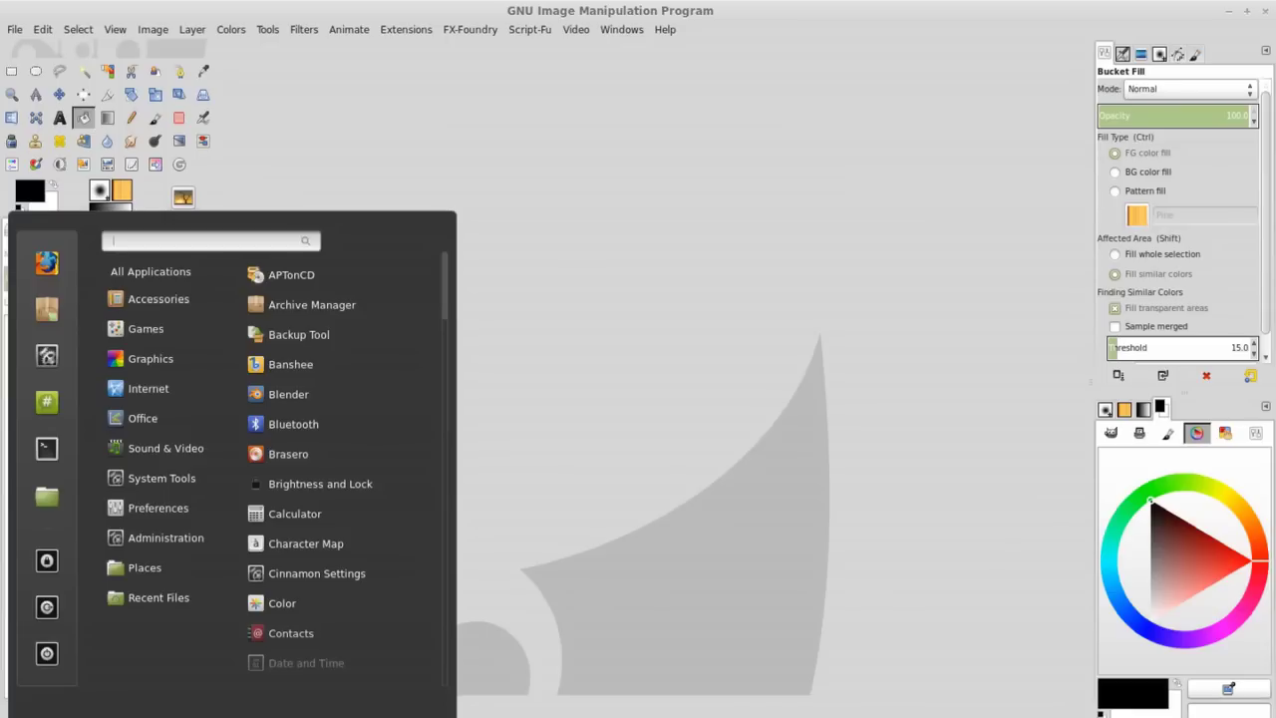
mouse_move(166, 537)
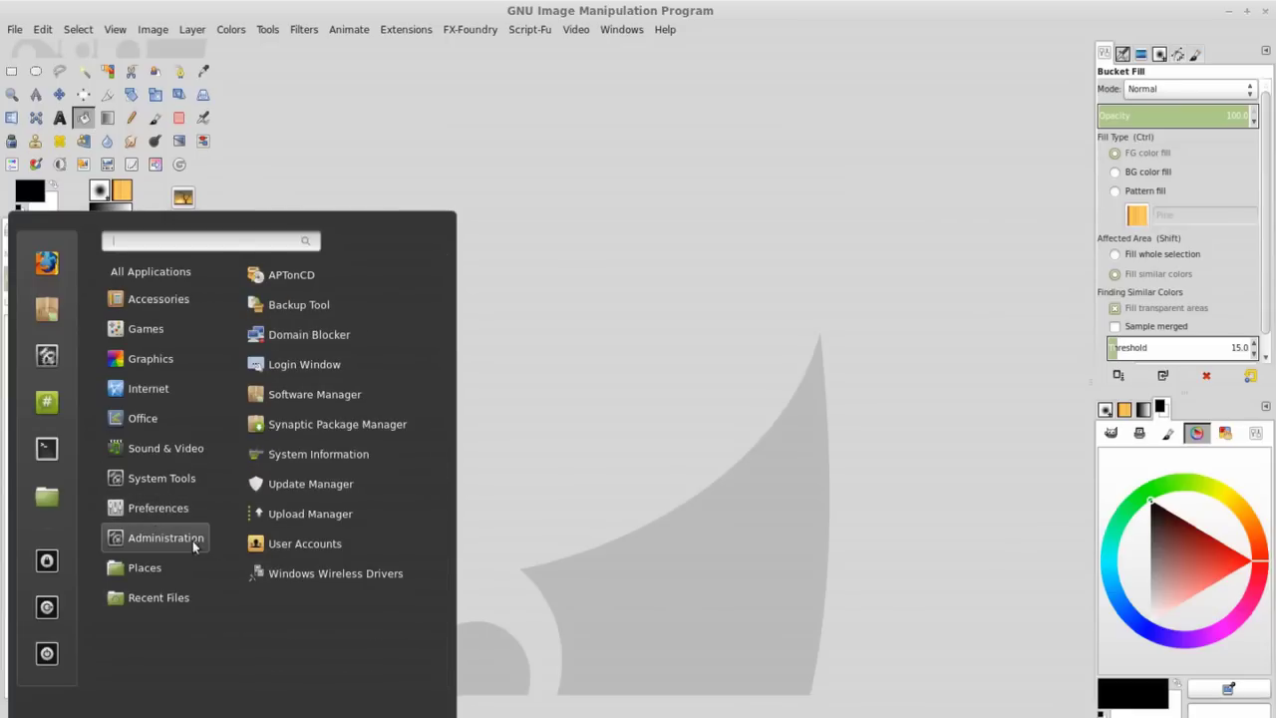
click(323, 399)
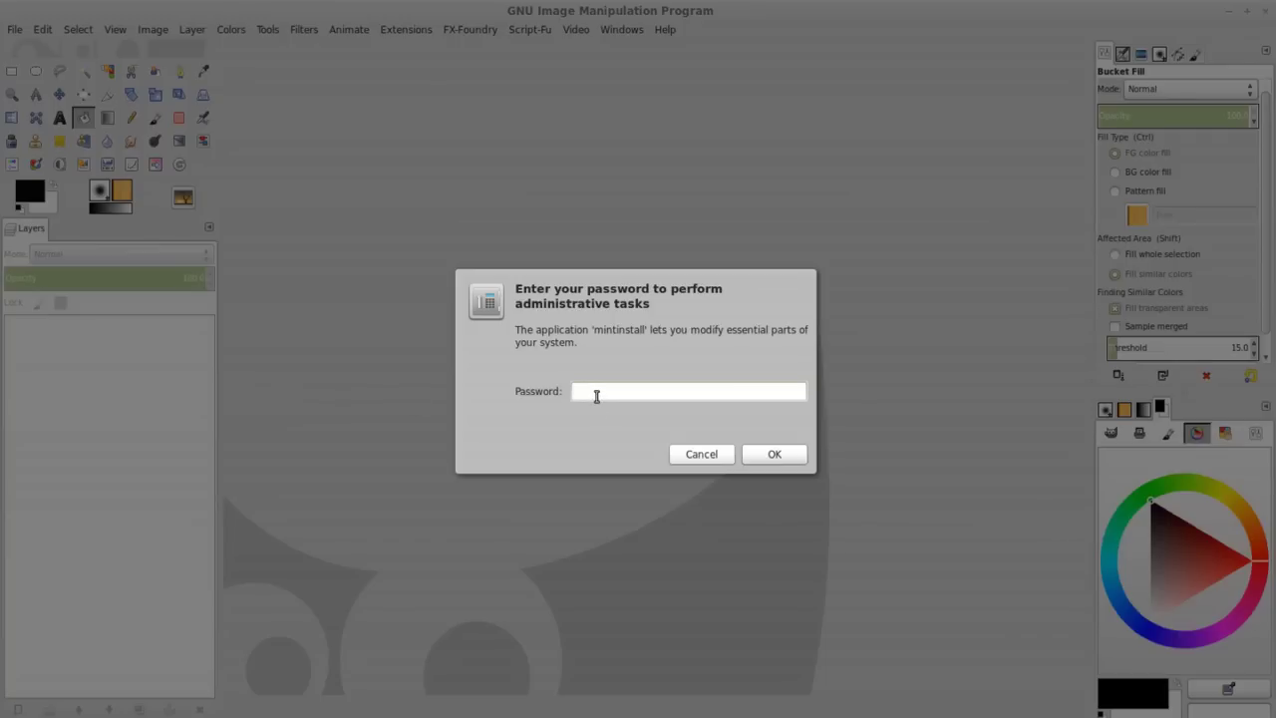
text(•••••••)
key(Return)
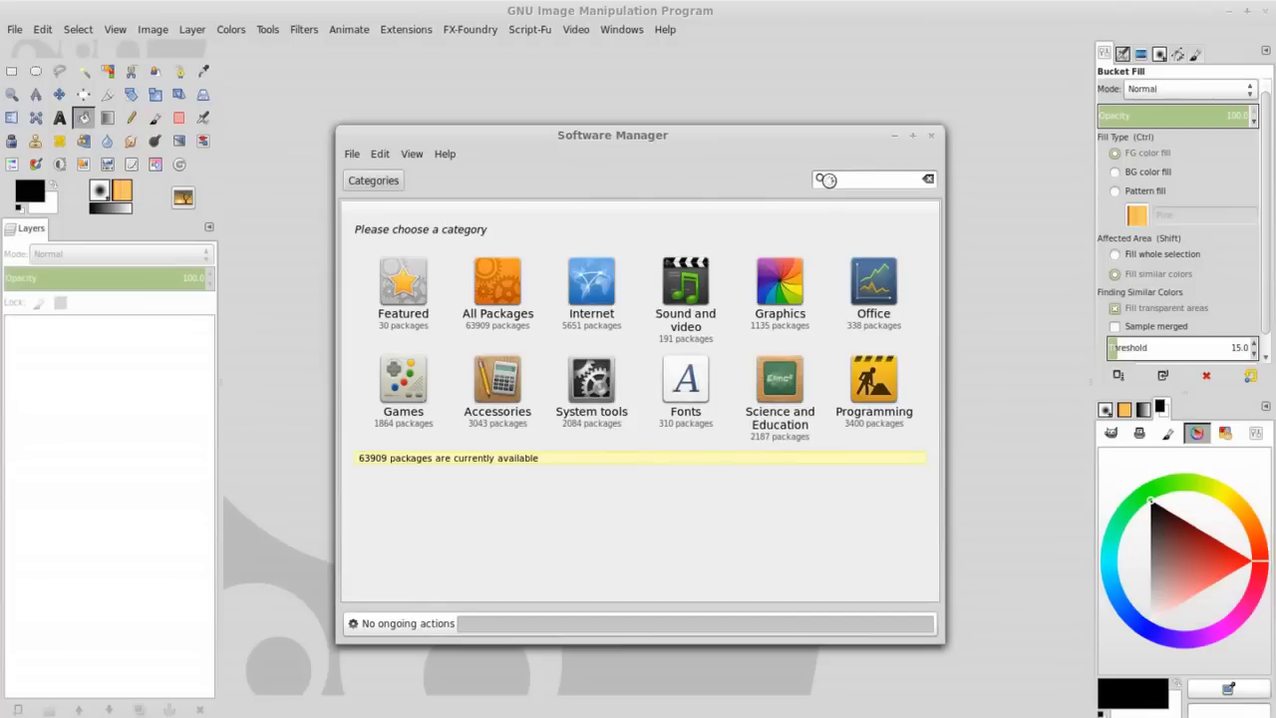
Step: Search 'gimp' and open gimp-plugin-registry, confirming it is Installed and includes David's Batch Processor
click(826, 179)
text(gimp)
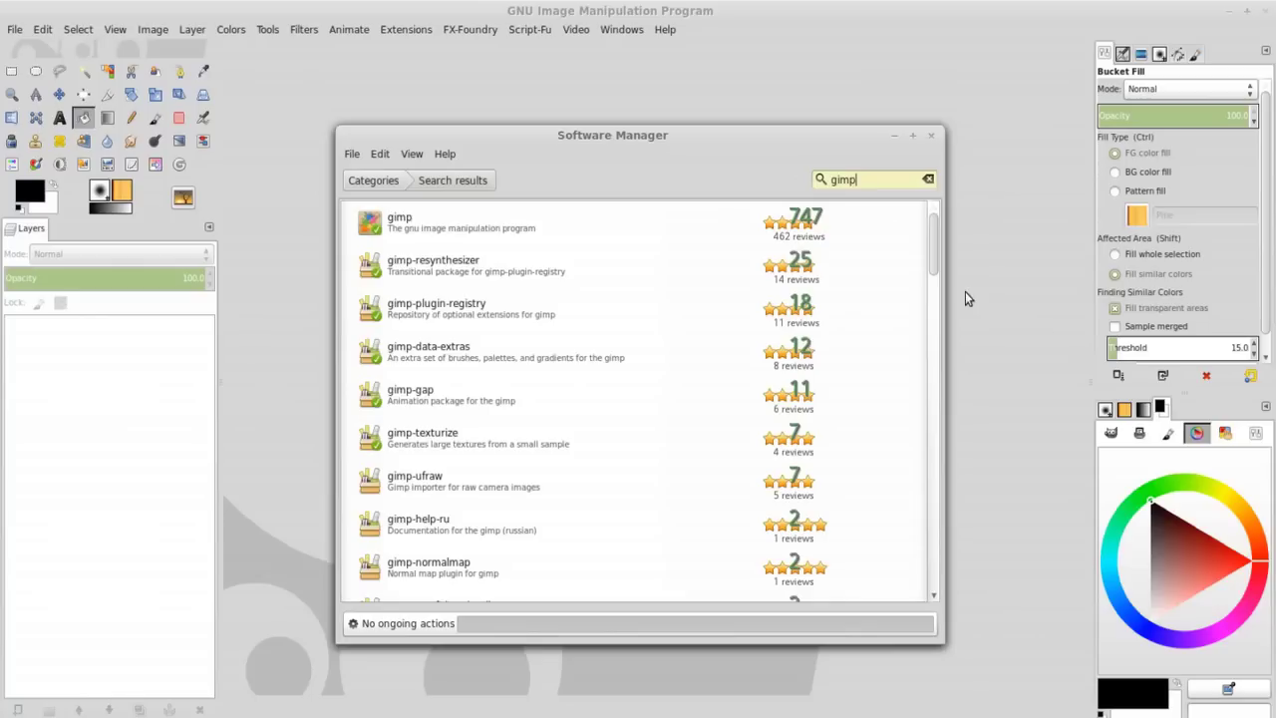
click(470, 319)
double_click(468, 316)
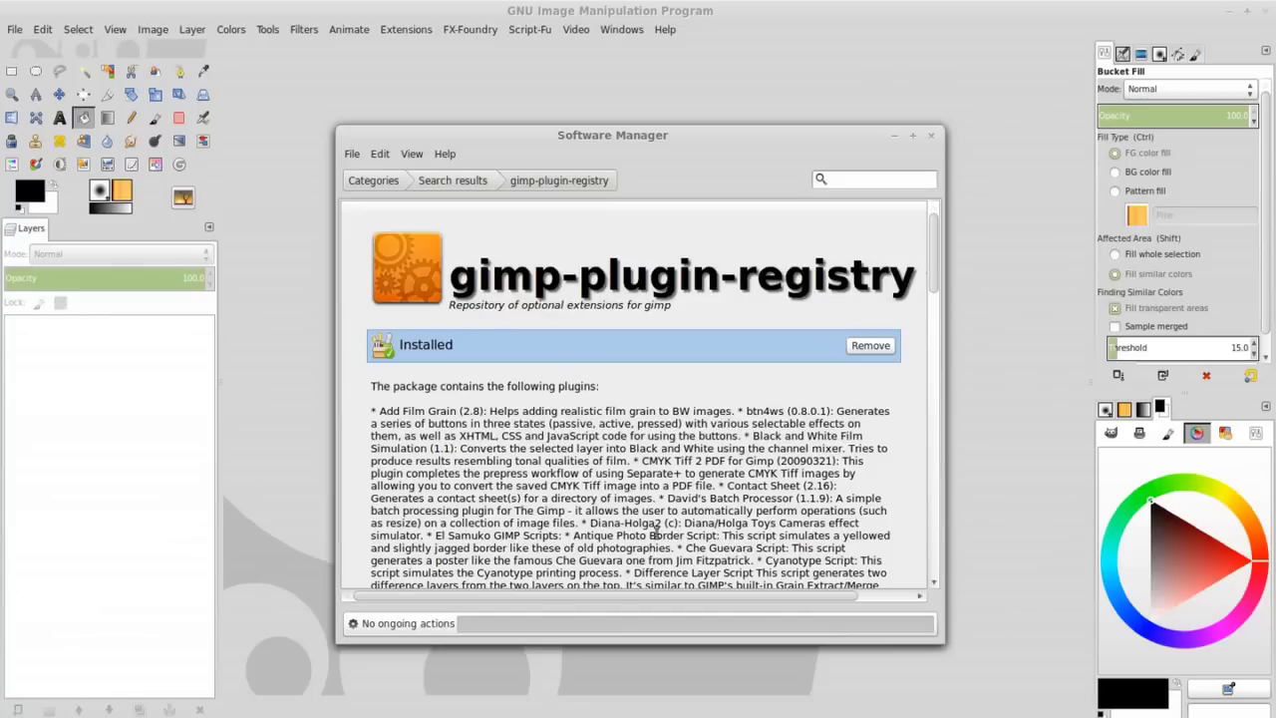
mouse_move(665, 497)
mouse_down()
mouse_move(901, 499)
mouse_move(587, 522)
mouse_up()
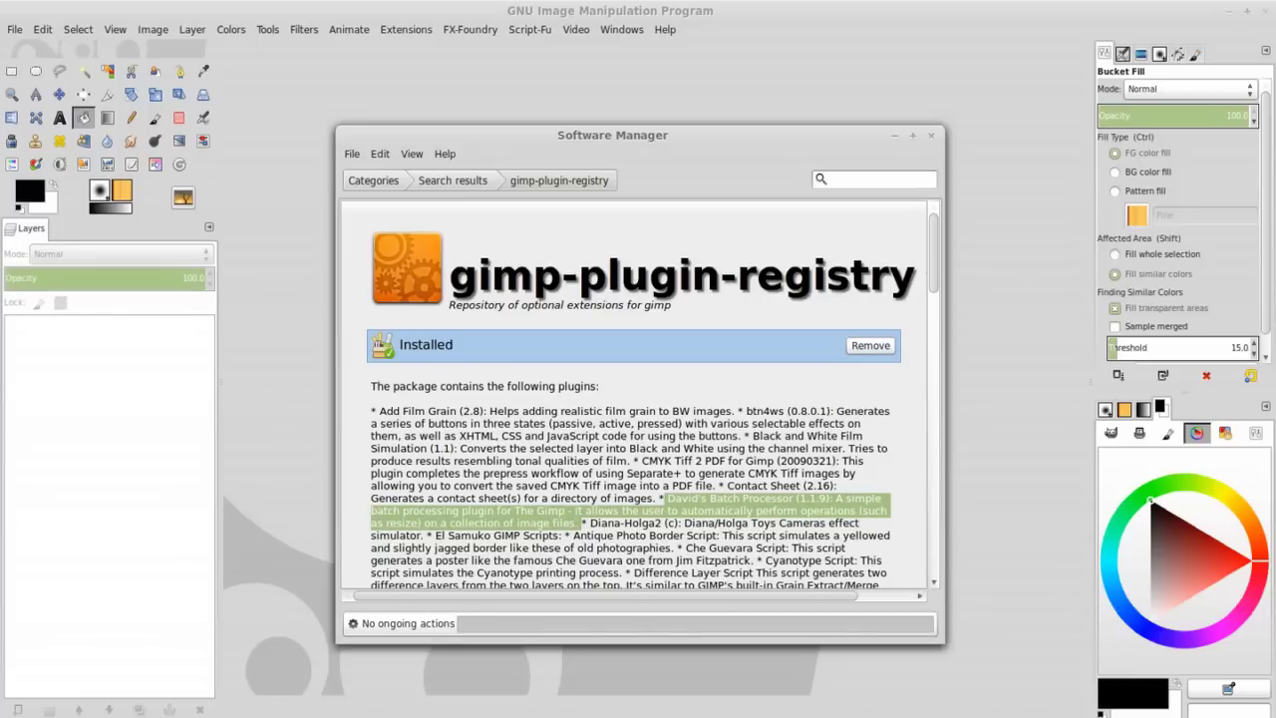
click(419, 351)
drag(454, 347, 299, 363)
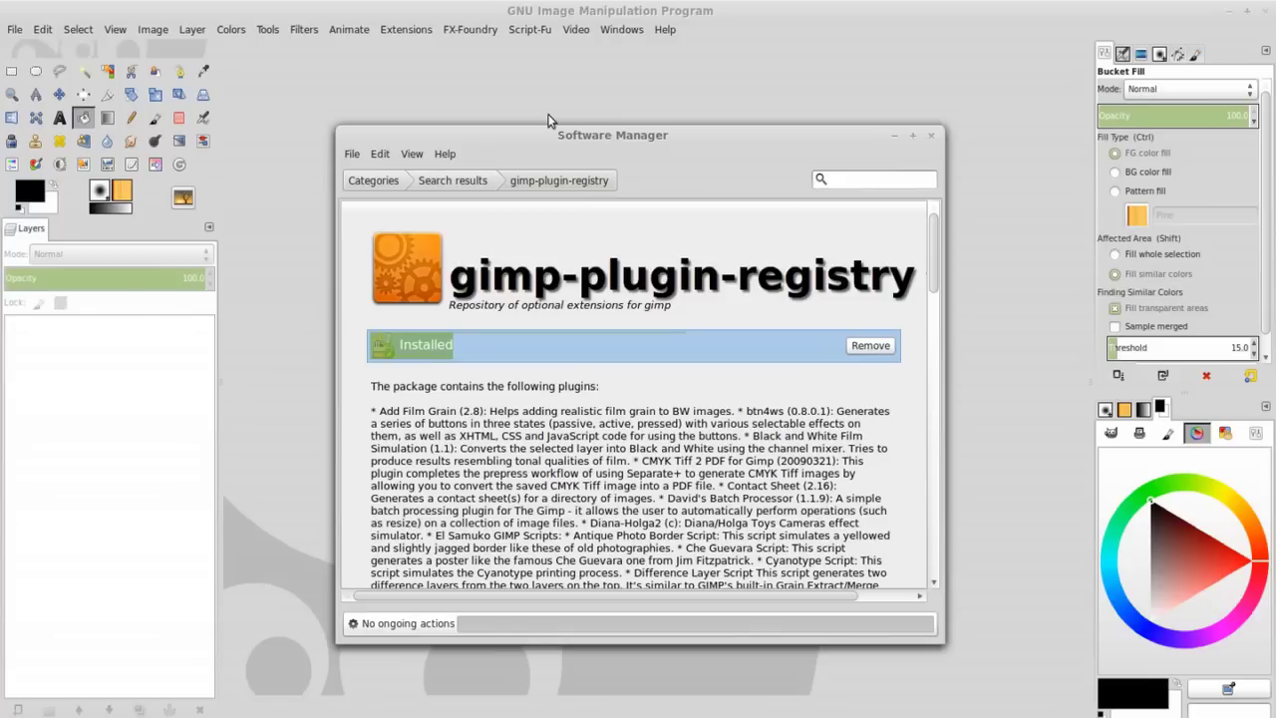
Step: Close Software Manager and launch Filters > Batch > Batch Process in GIMP
click(930, 136)
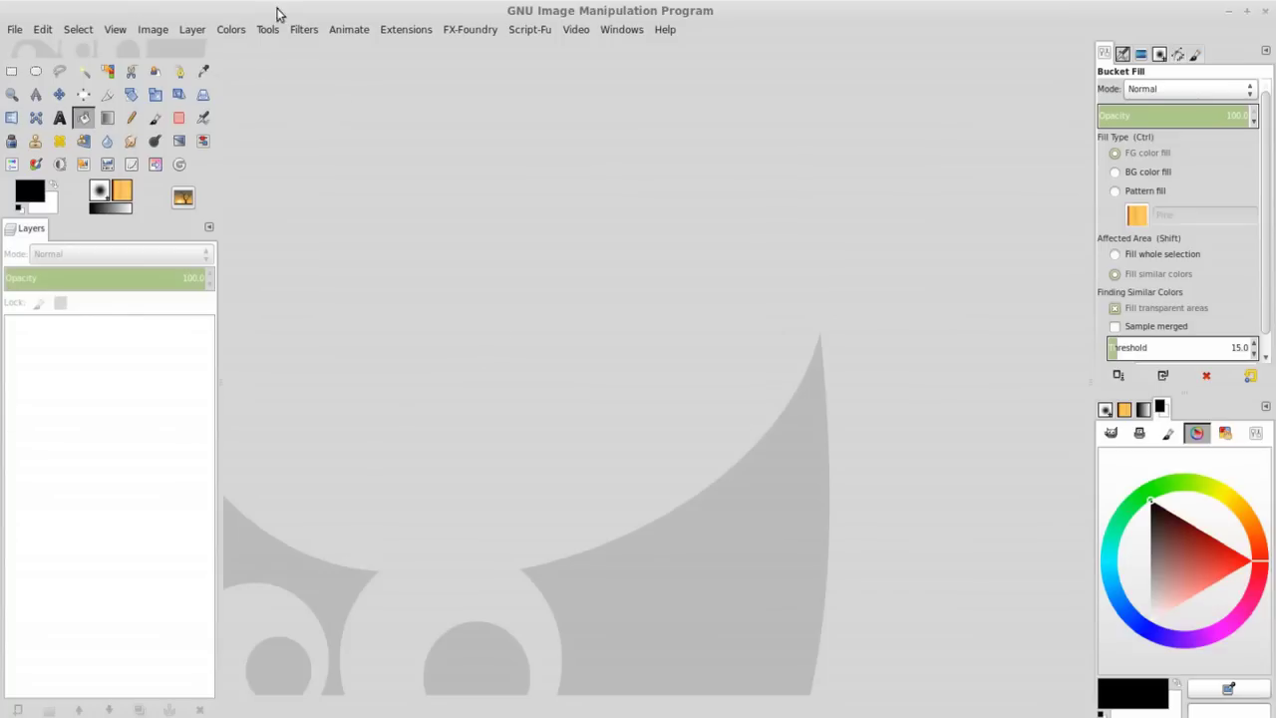
click(303, 31)
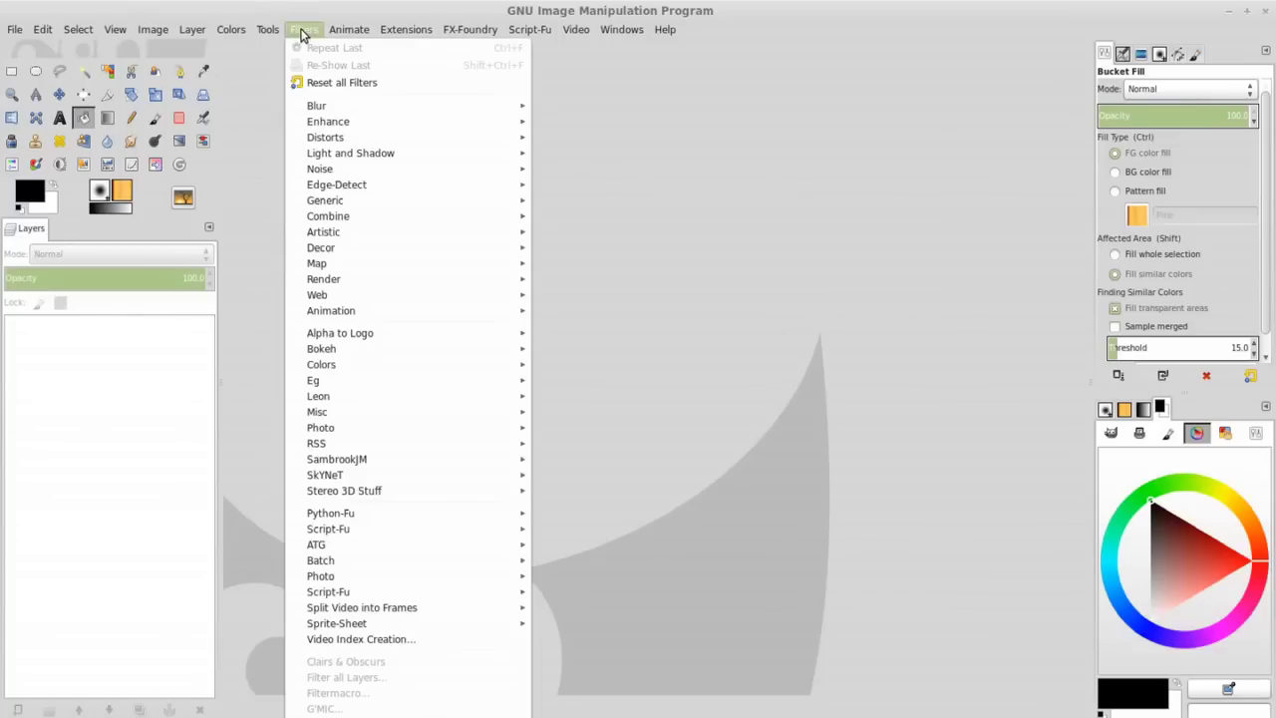
mouse_move(399, 560)
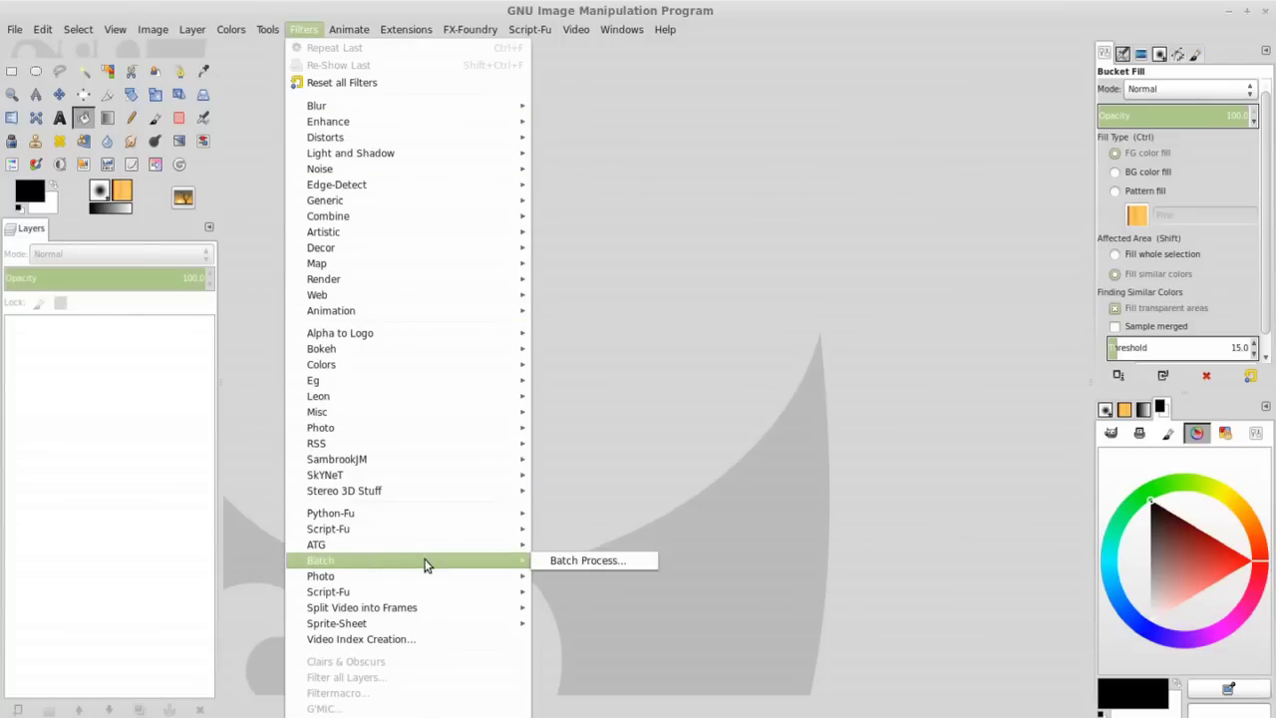
click(554, 560)
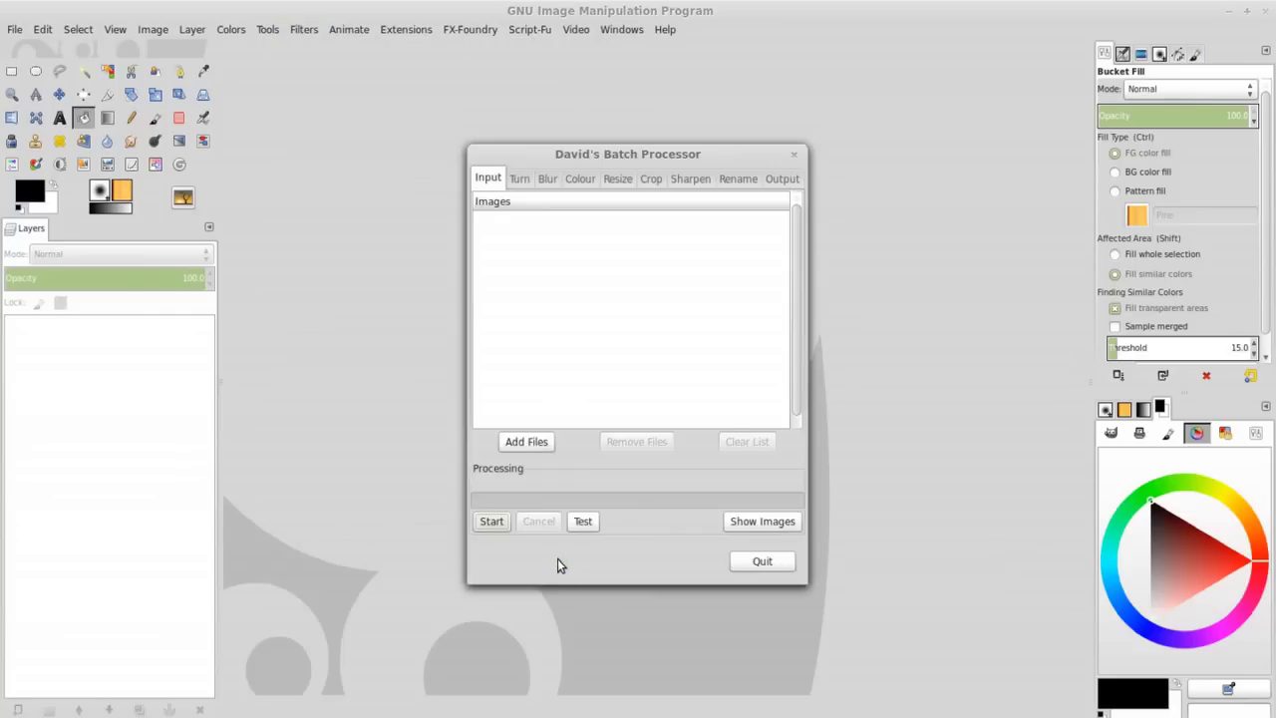
Step: Add the photos from Desktop > Batch process in GIMP > Images to the batch list
click(524, 442)
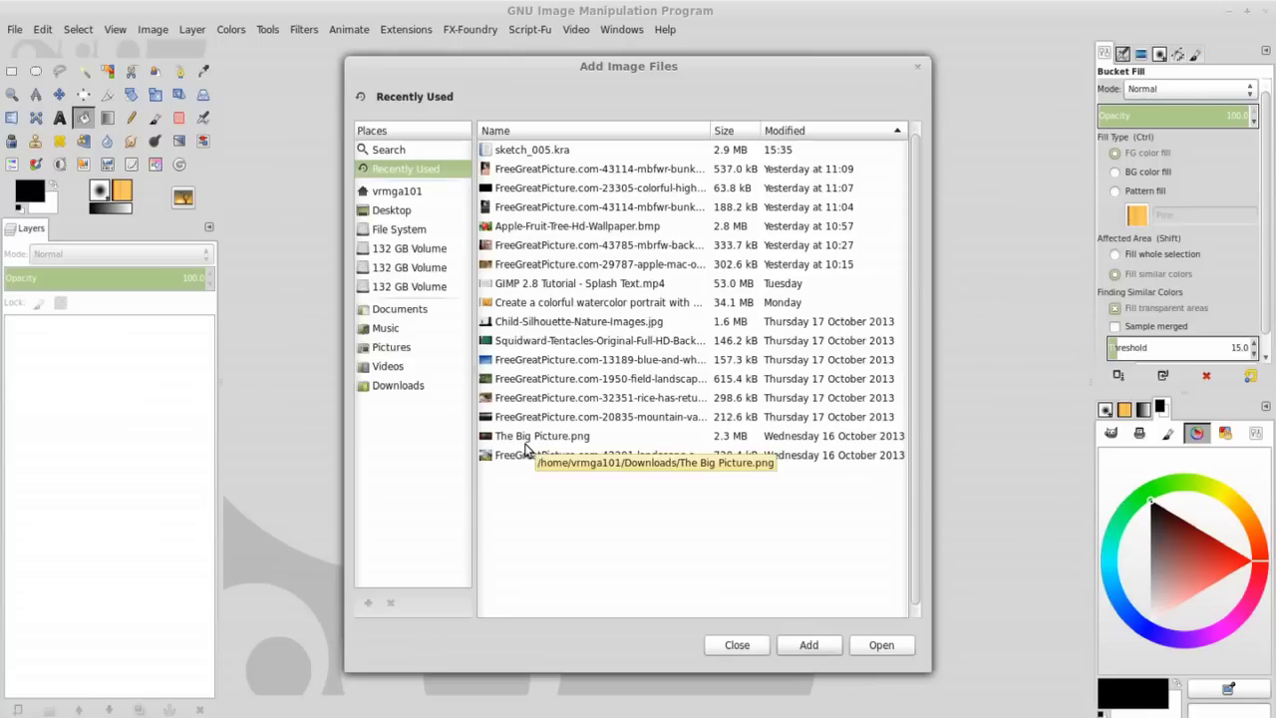
click(525, 451)
click(403, 218)
double_click(558, 148)
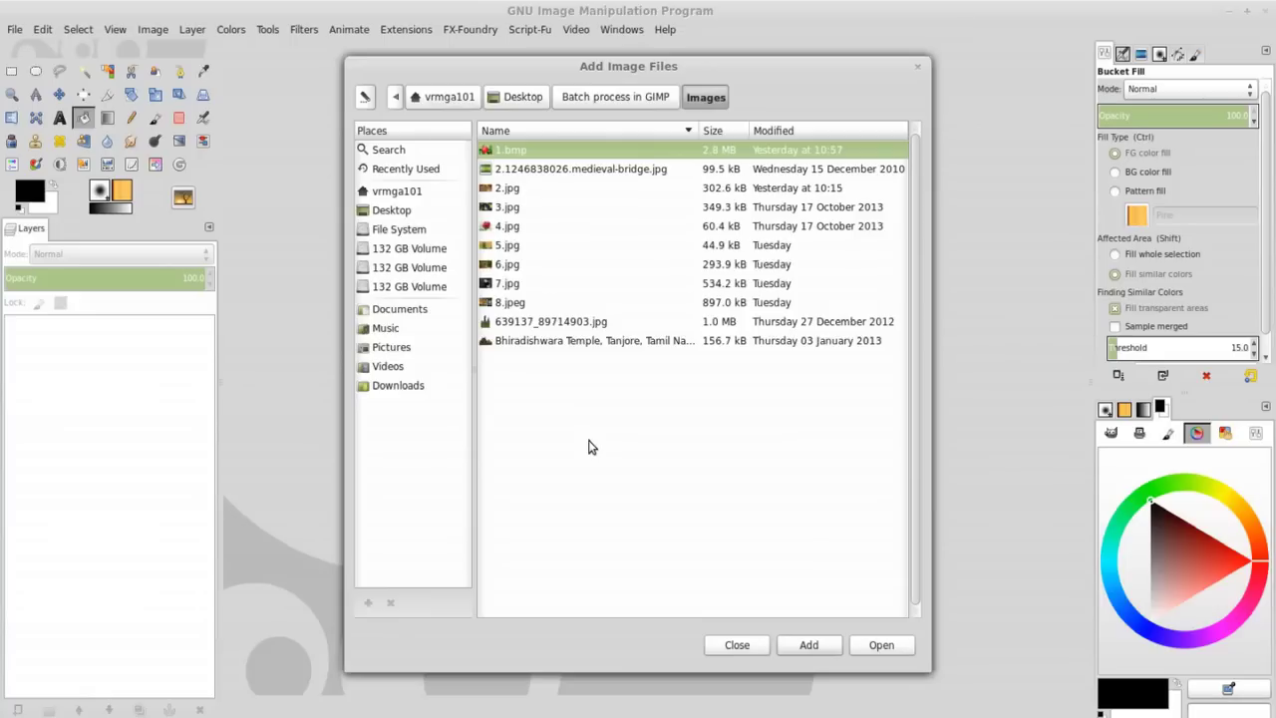
mouse_move(554, 199)
mouse_down()
mouse_move(506, 286)
mouse_move(570, 320)
mouse_up()
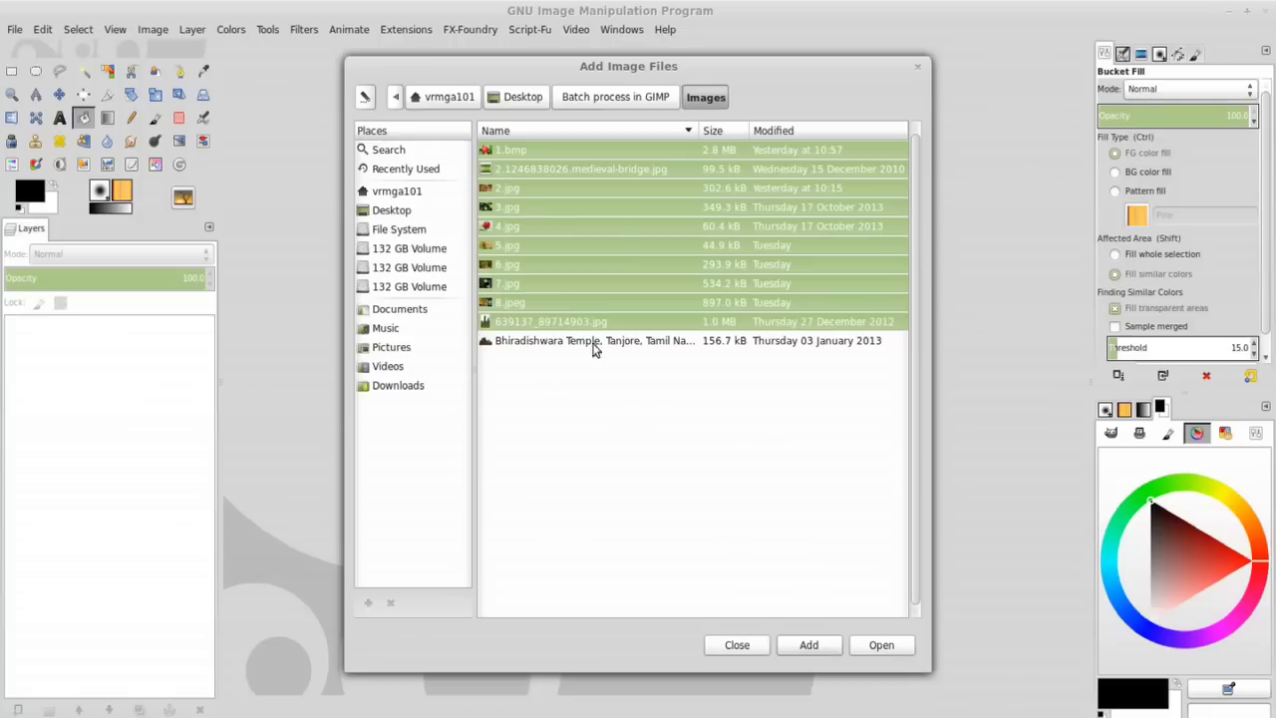
click(808, 645)
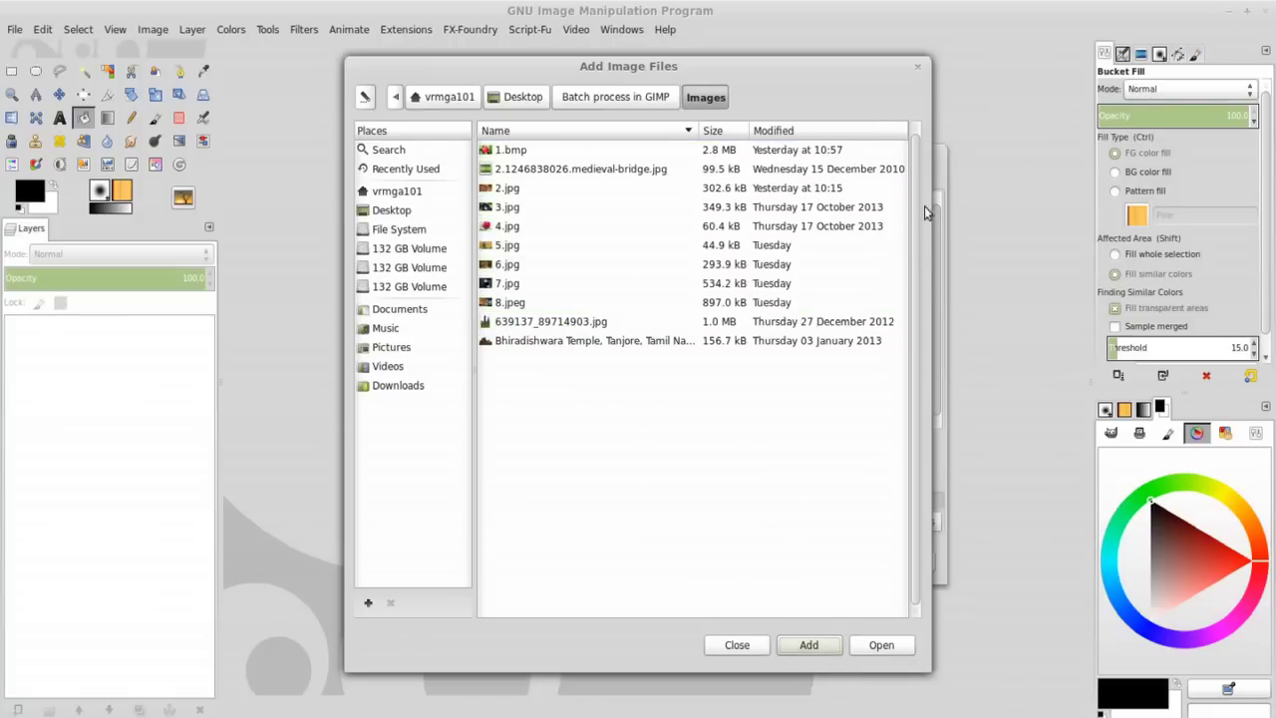
drag(769, 78, 413, 43)
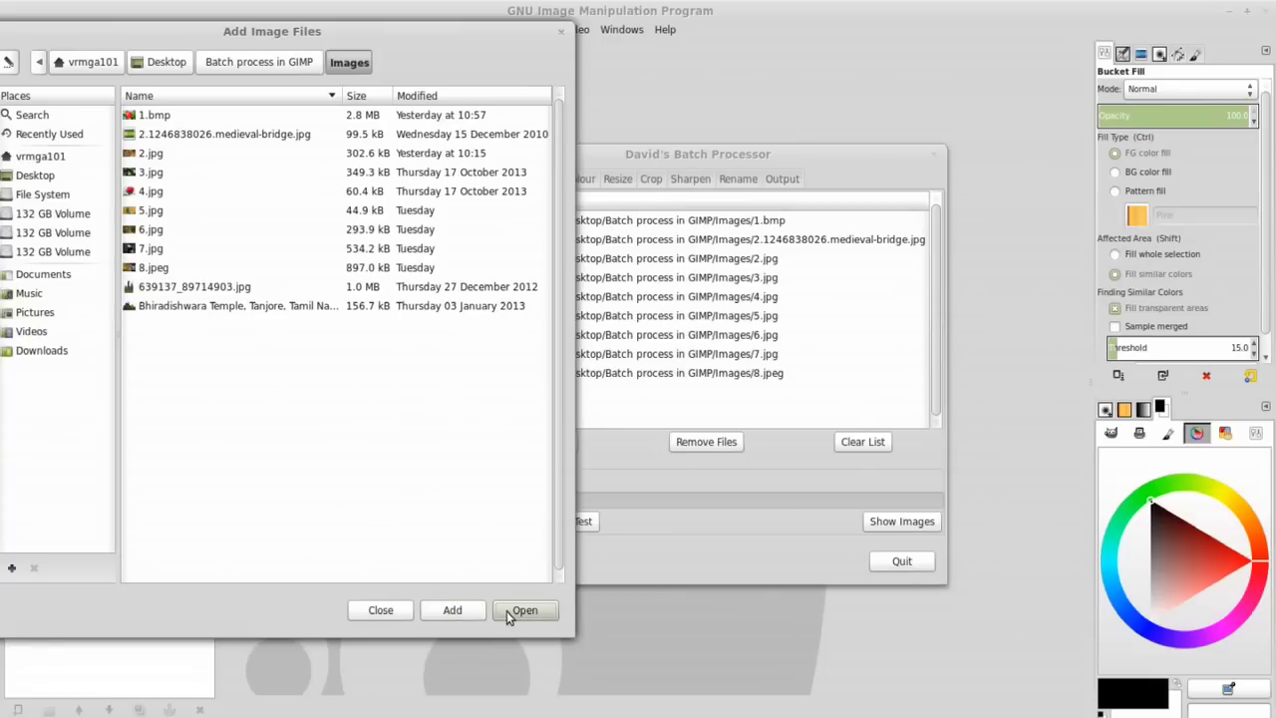
click(371, 610)
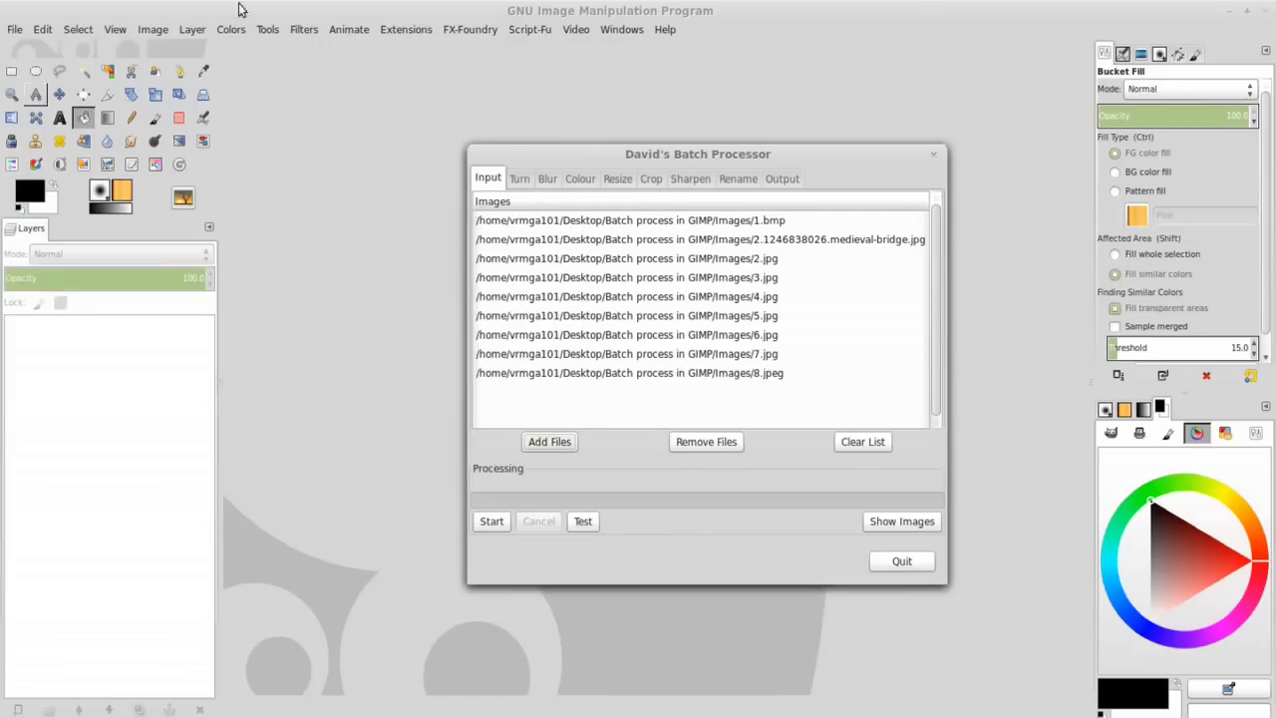
Step: Remove the medieval-bridge image from the batch list
click(767, 356)
click(760, 276)
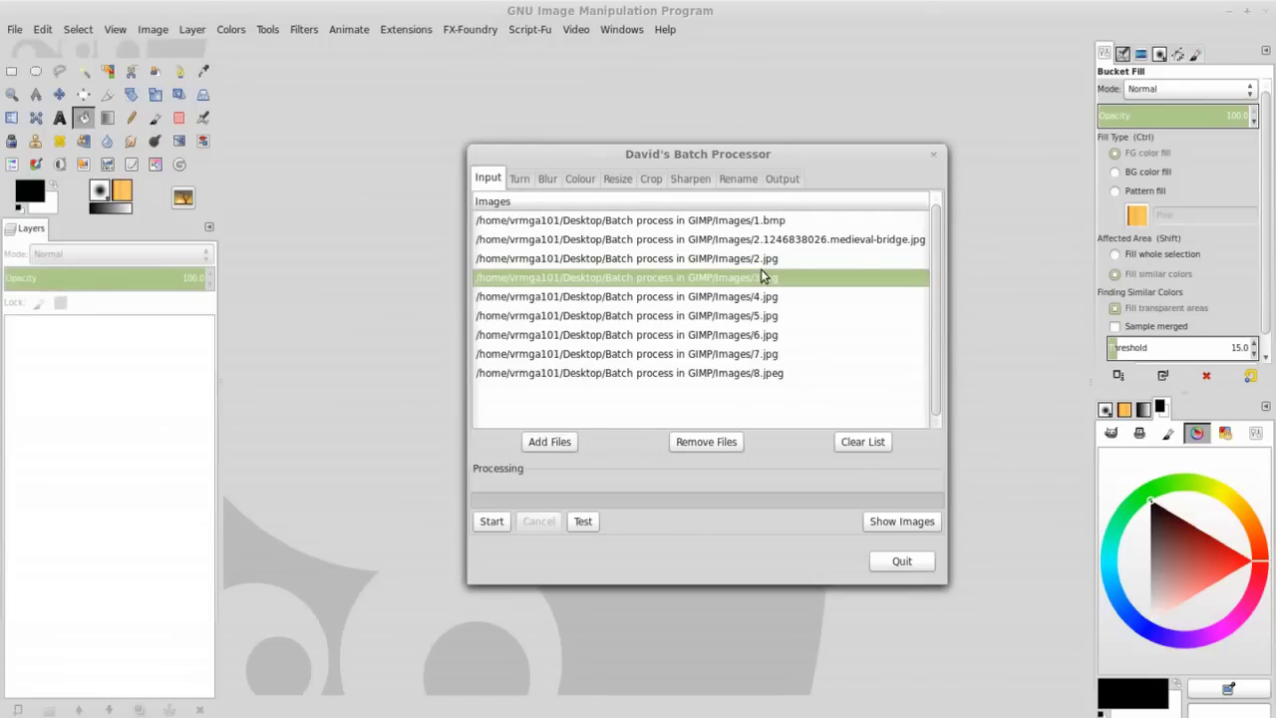
click(793, 240)
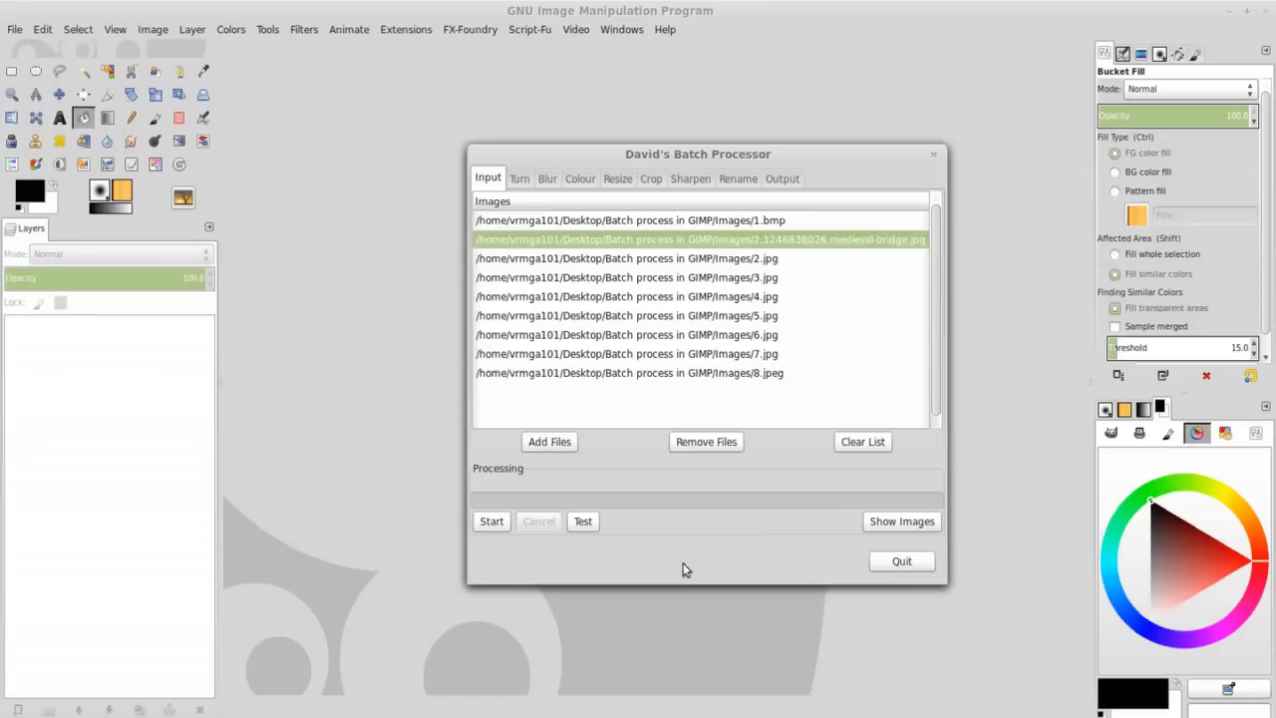
click(703, 443)
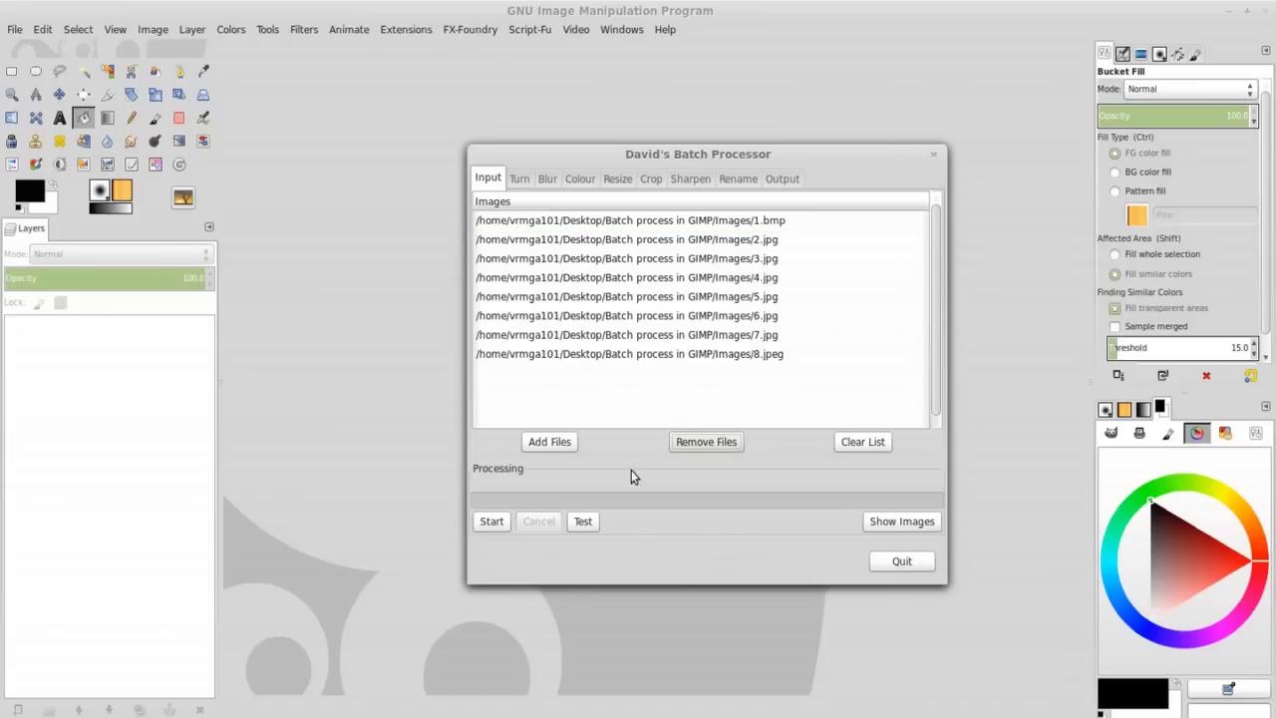
Step: Enable resizing and switch it to an absolute 96 × 64 size
click(721, 178)
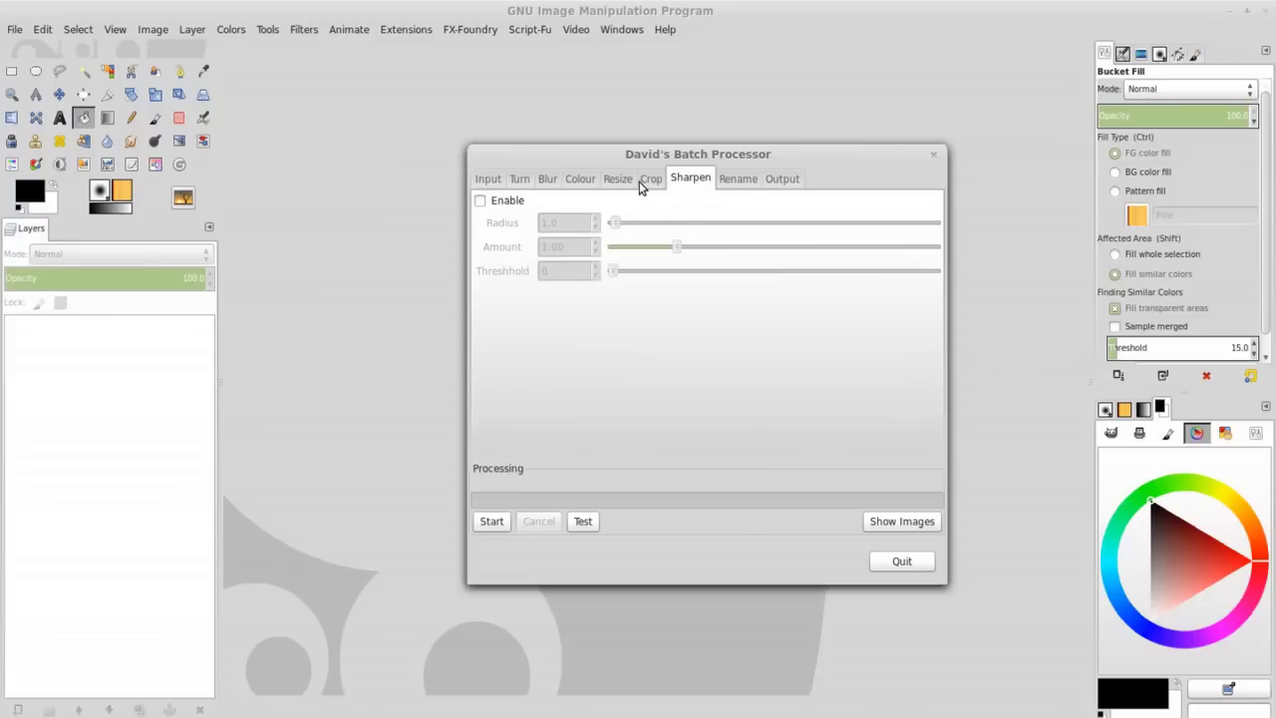
click(610, 180)
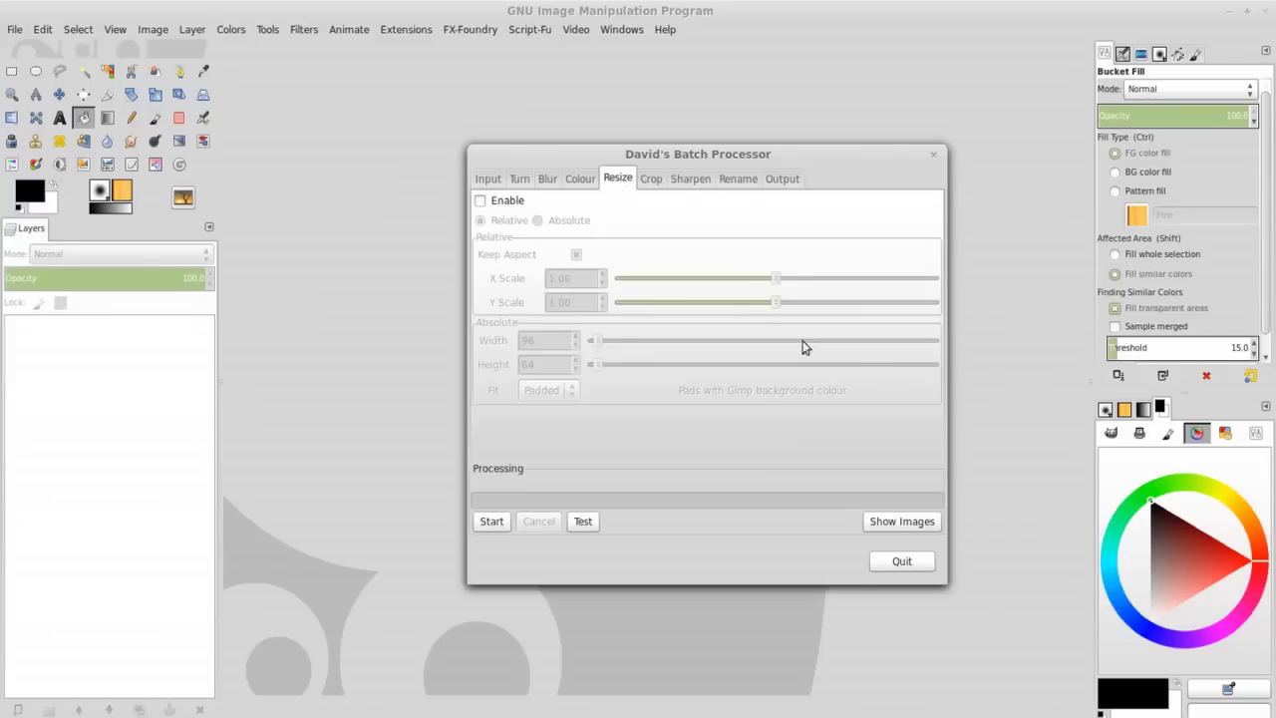
click(480, 200)
click(481, 200)
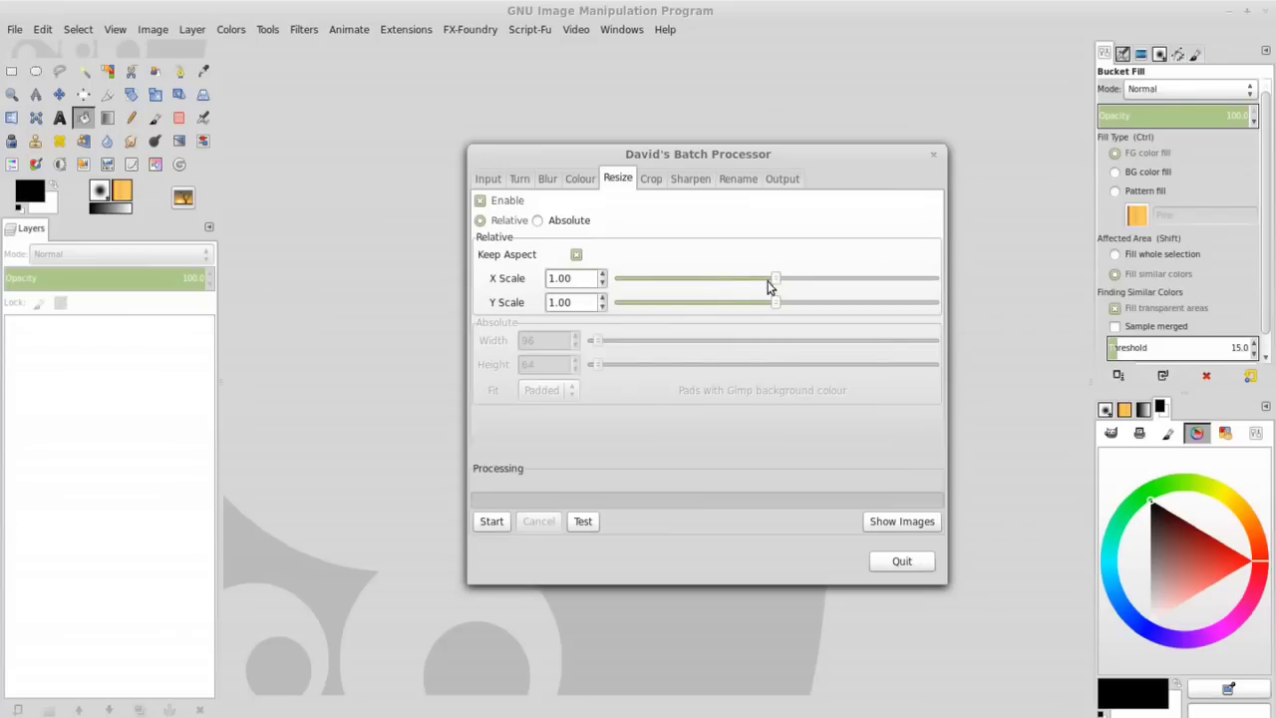
mouse_move(776, 279)
mouse_down()
mouse_move(738, 286)
mouse_move(829, 282)
mouse_move(784, 295)
mouse_move(804, 289)
mouse_up()
click(538, 221)
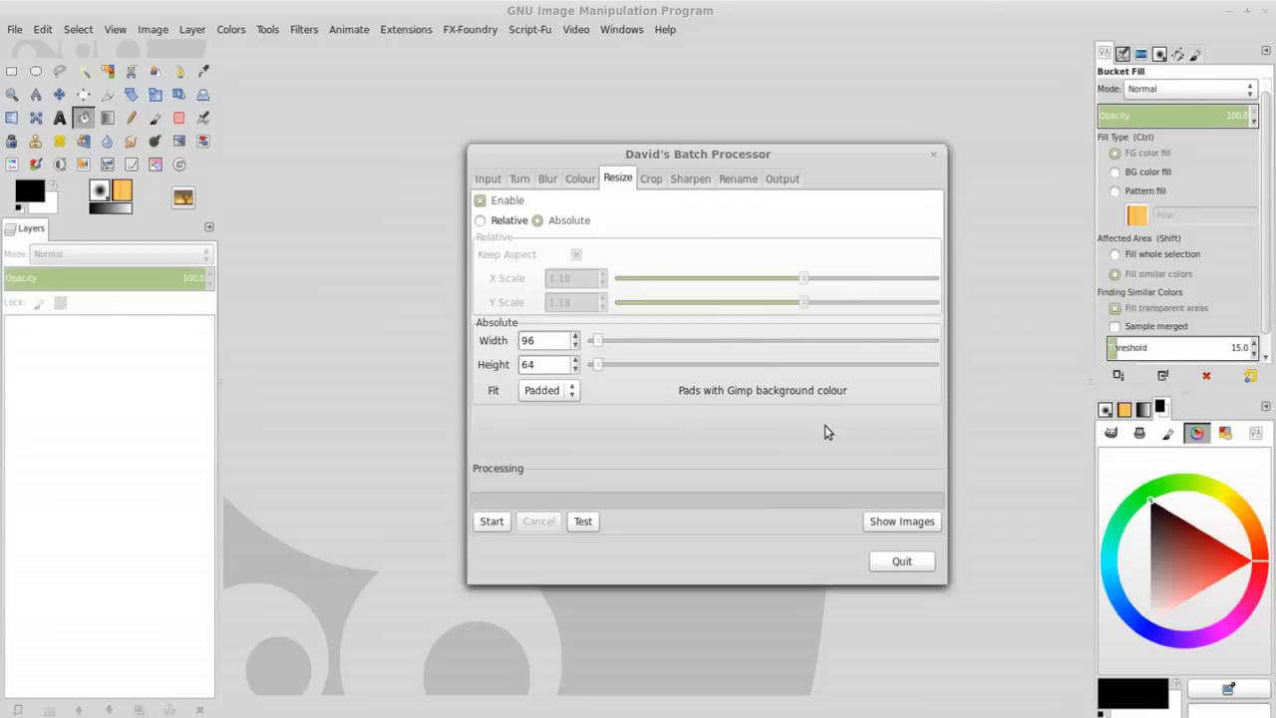
Step: Set the resize Fit mode to Padded after trying Exactly and Outside
click(549, 390)
click(549, 413)
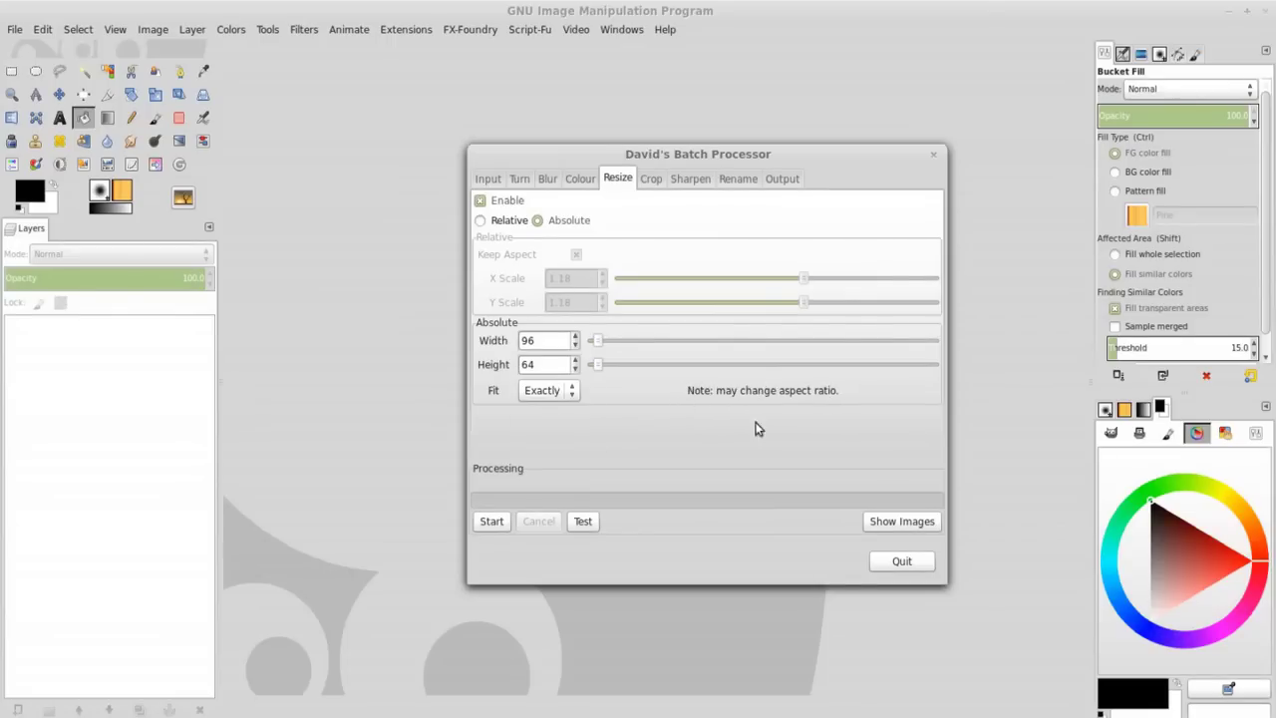
click(548, 390)
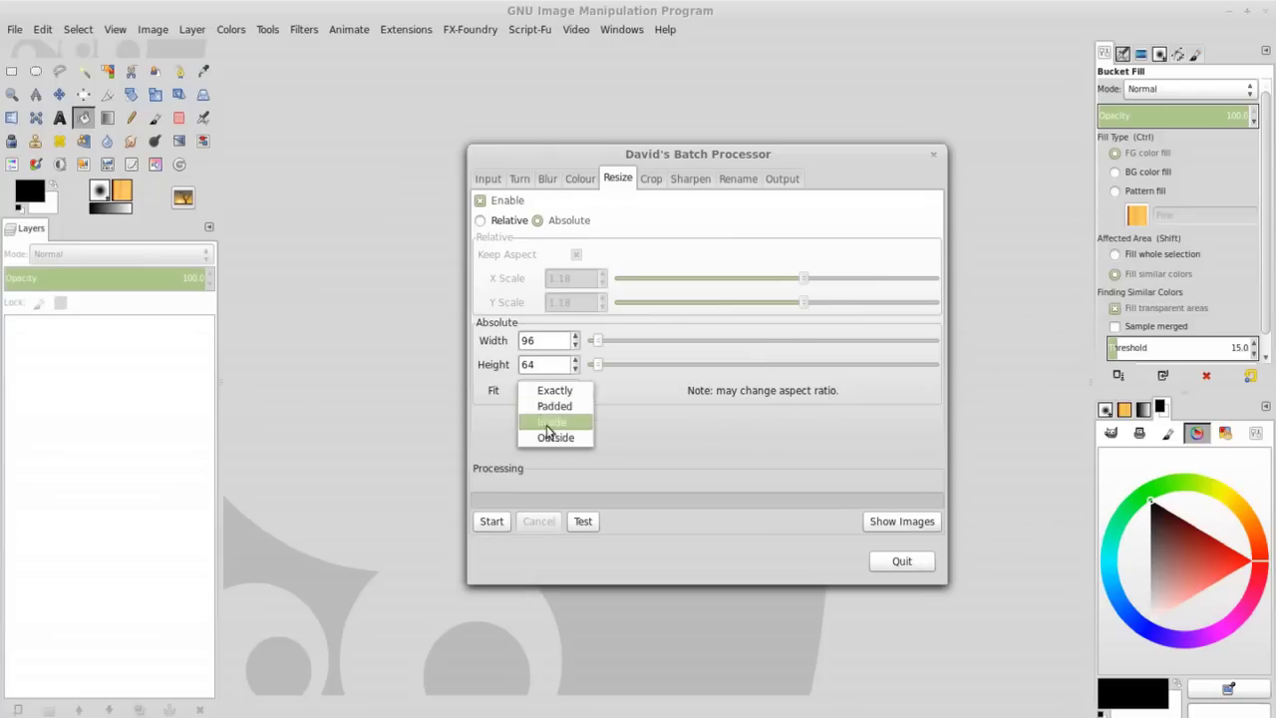
click(534, 409)
click(548, 390)
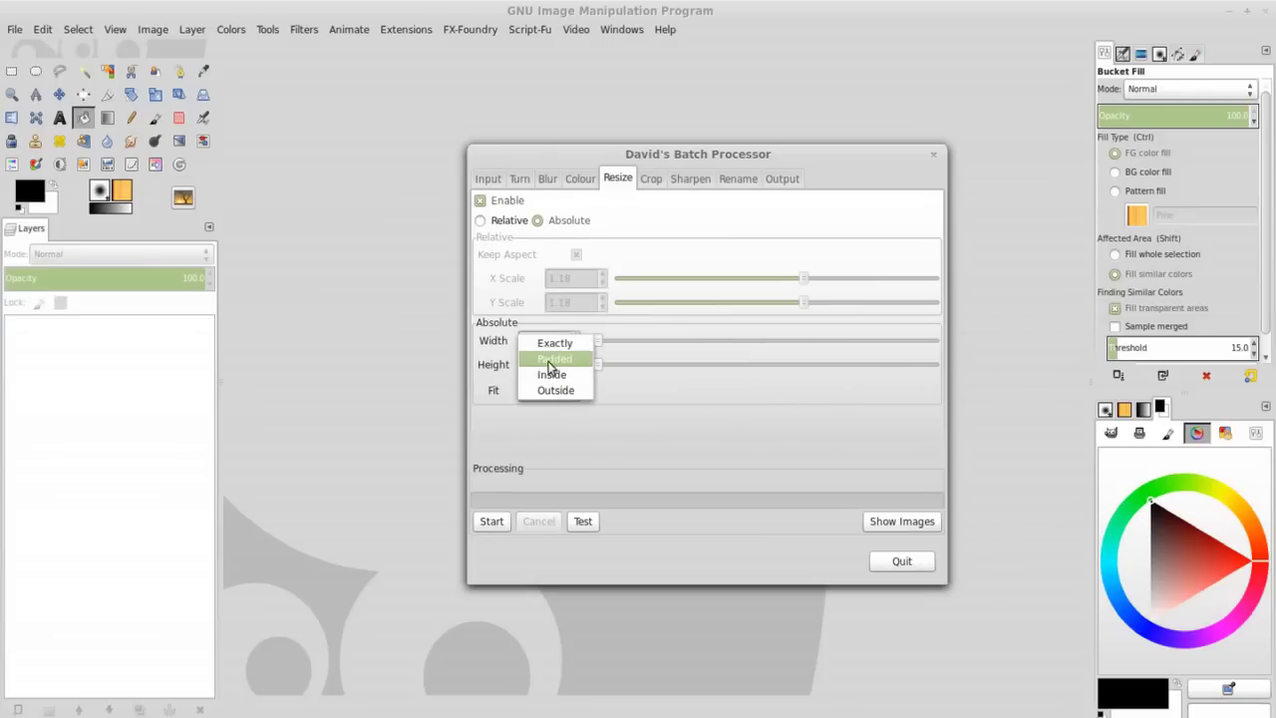
click(548, 357)
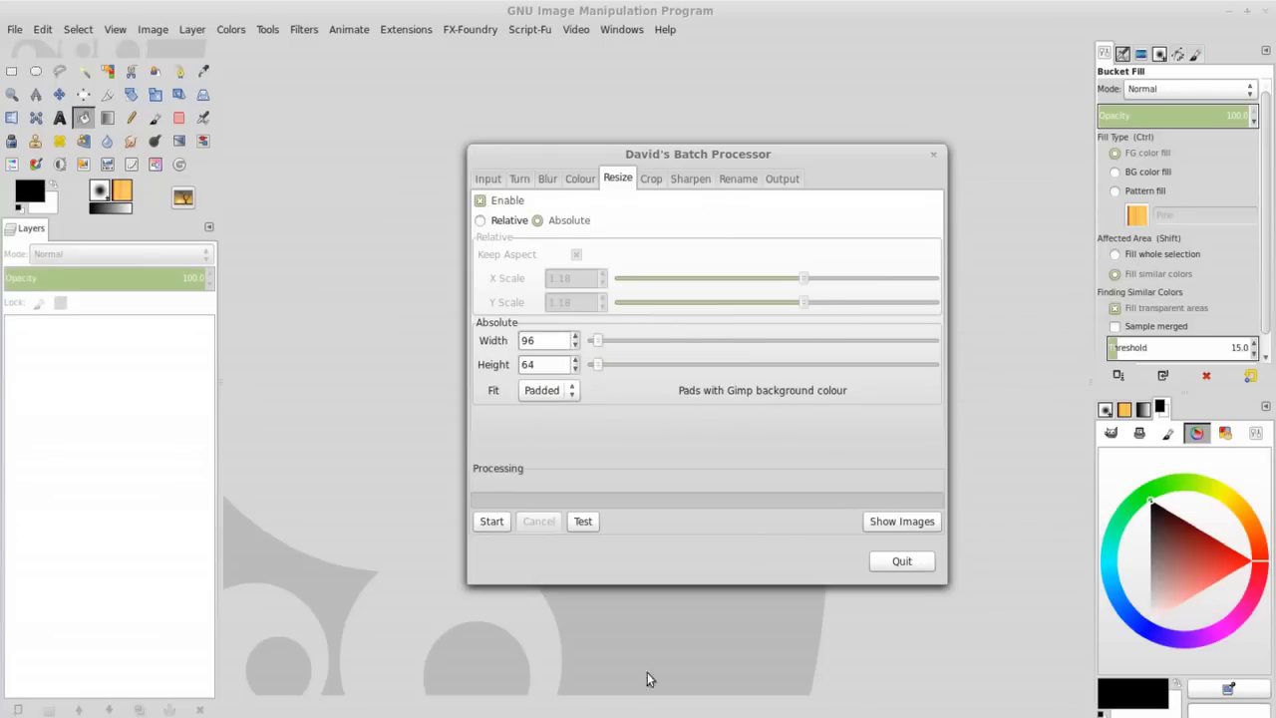
Step: Name outputs with prefix 'Angelo_' and postfix '_1', enable Show Images, and start the batch
click(739, 178)
click(589, 239)
text(Angelo)
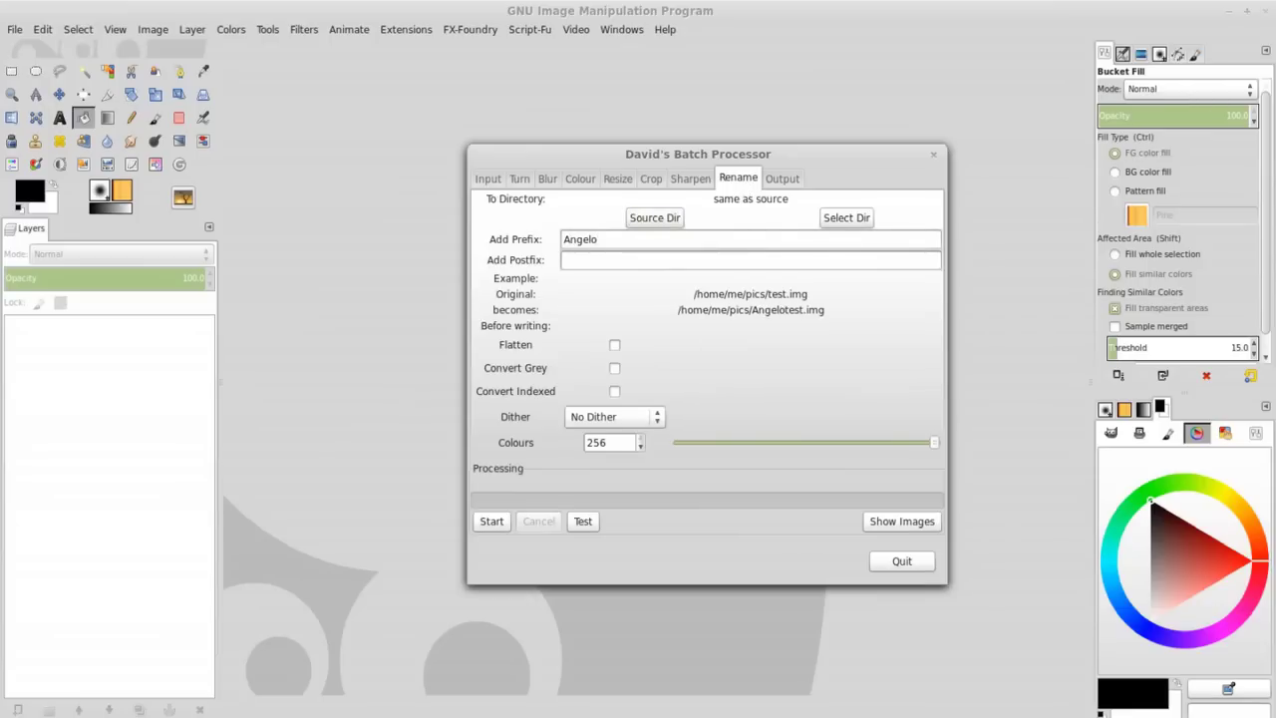
text(_)
click(585, 262)
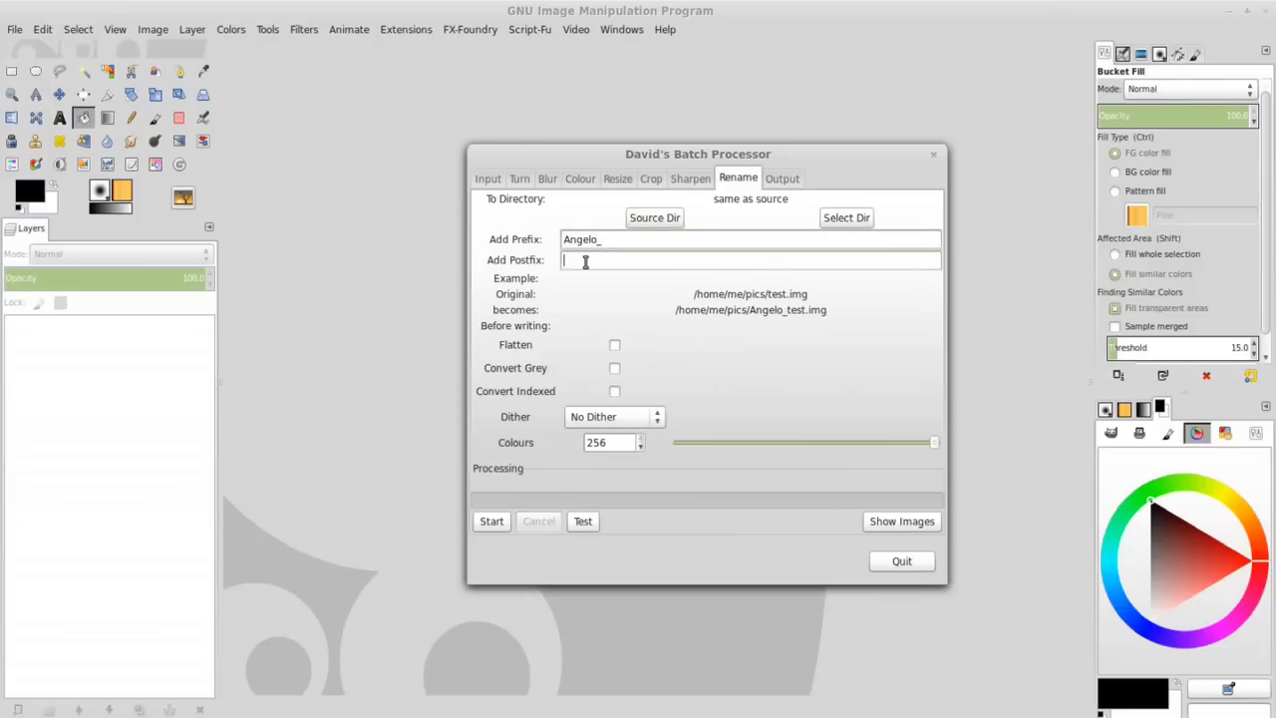
text(_1)
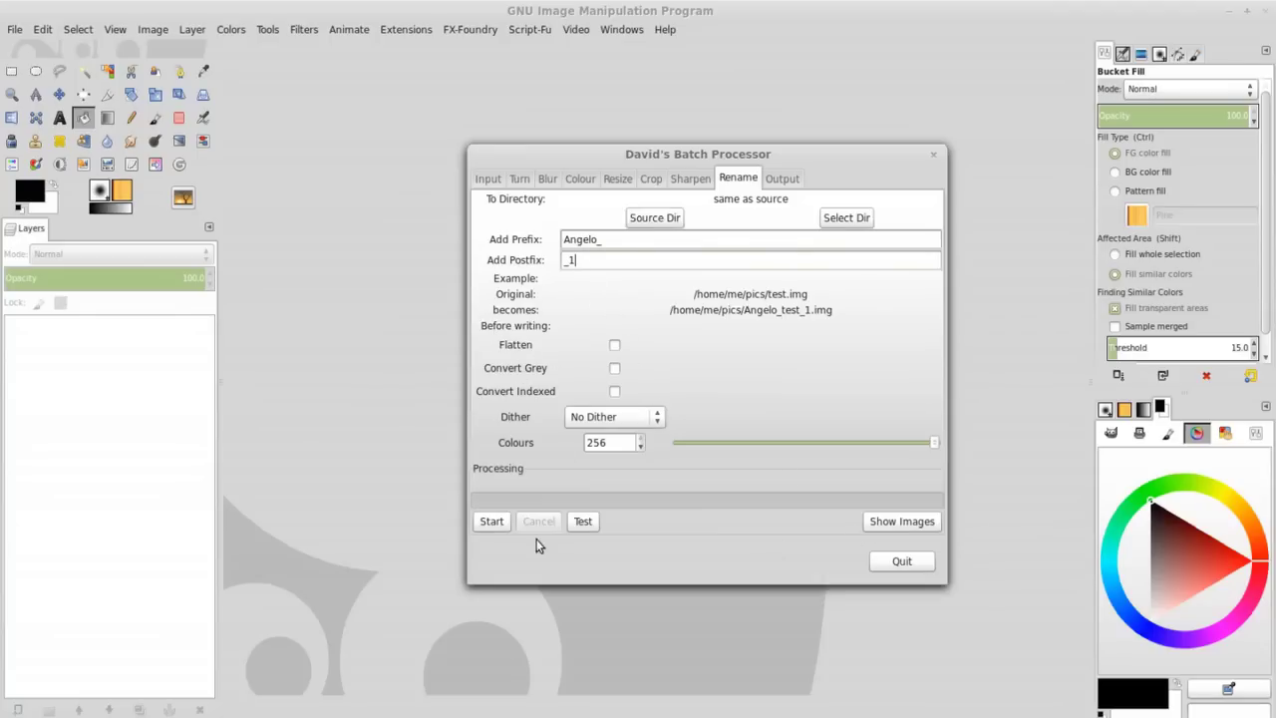
click(882, 524)
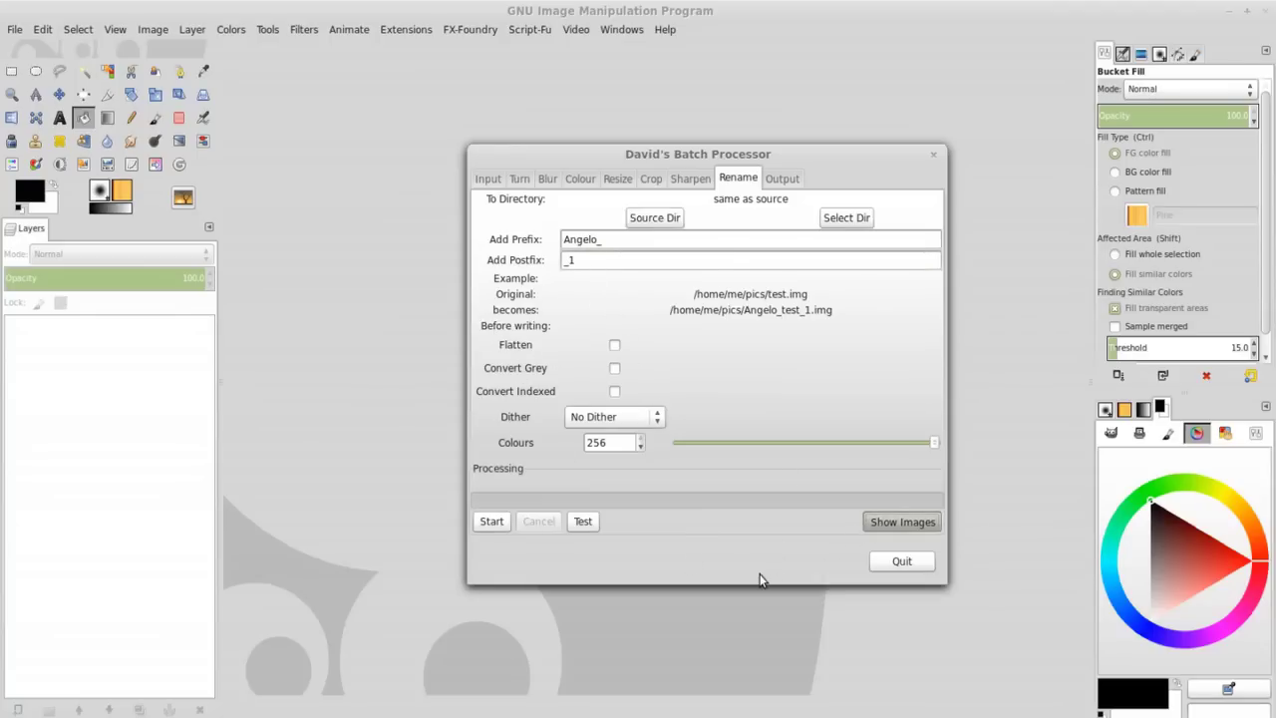
click(493, 522)
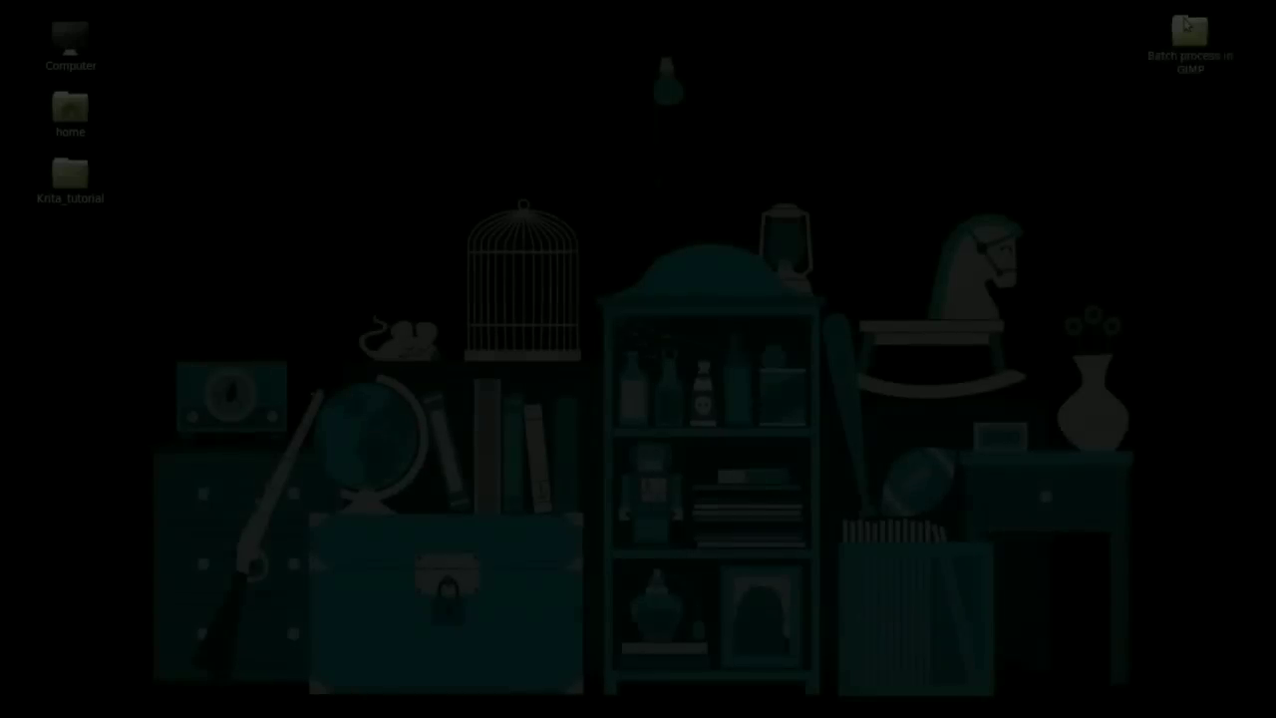
Step: In the Images folder, select the Angelo_*_1.bmp outputs and the temple photo
double_click(1188, 30)
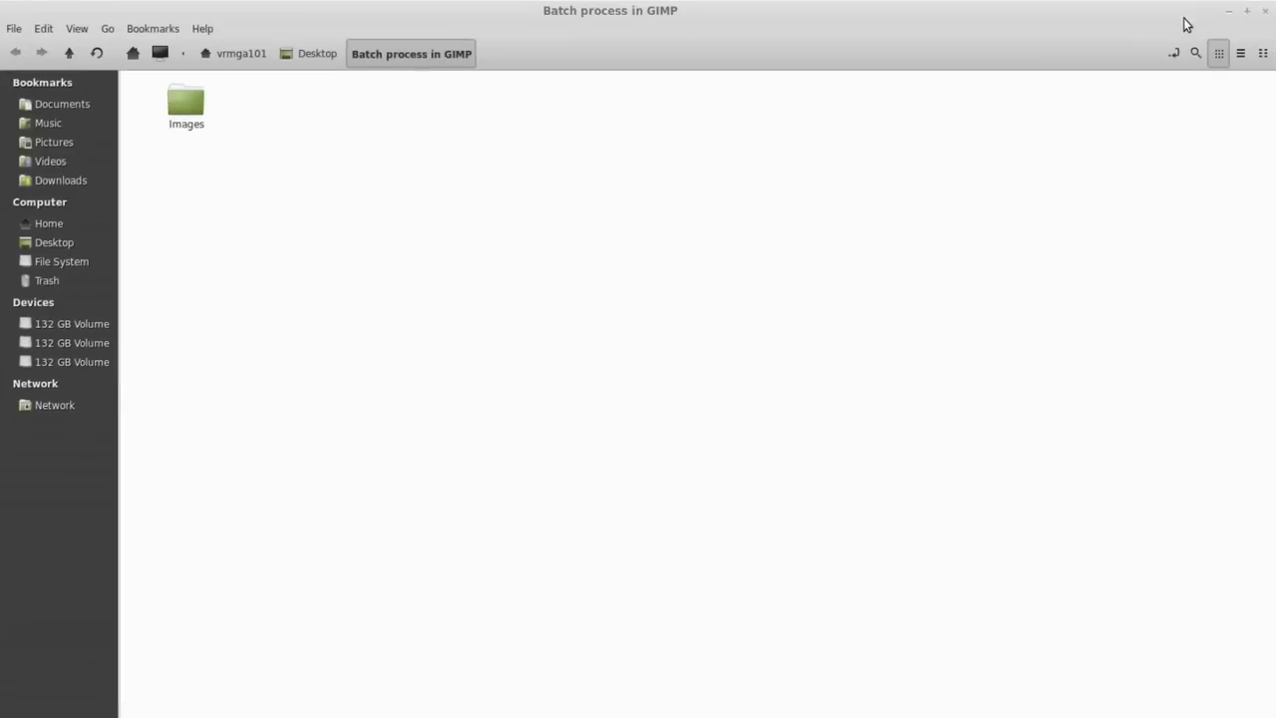
double_click(185, 103)
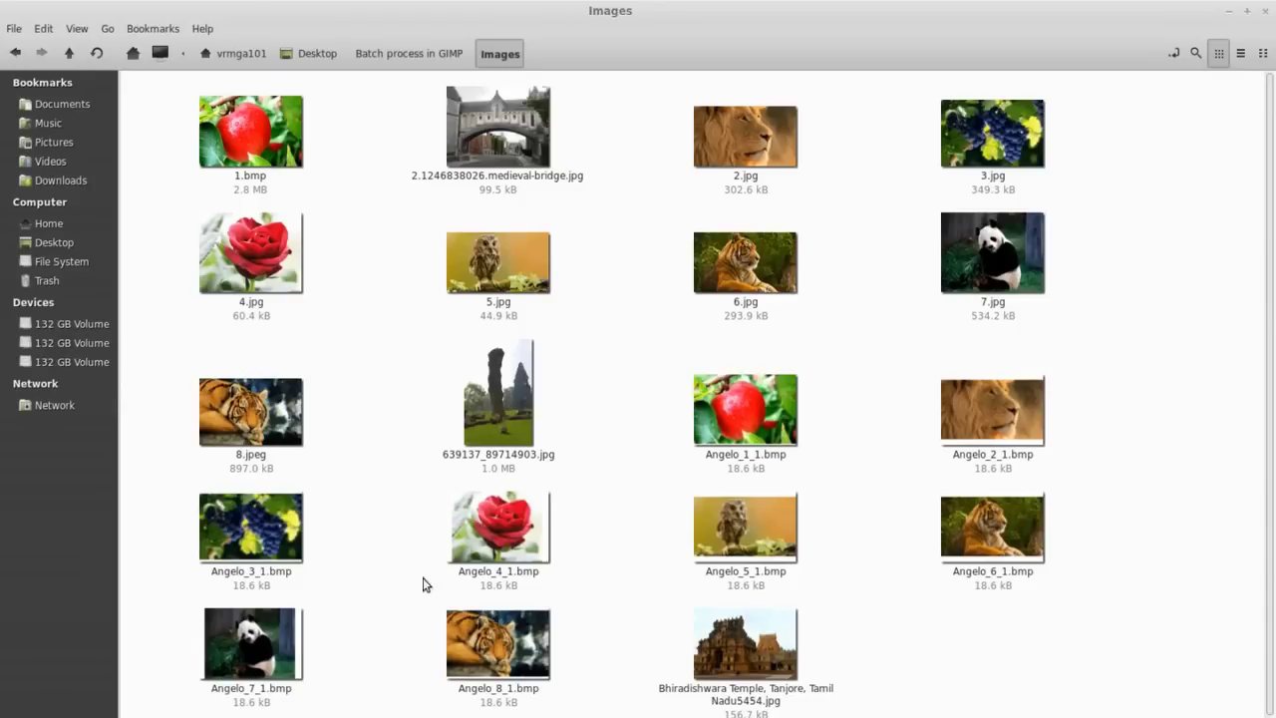
drag(641, 399, 1085, 627)
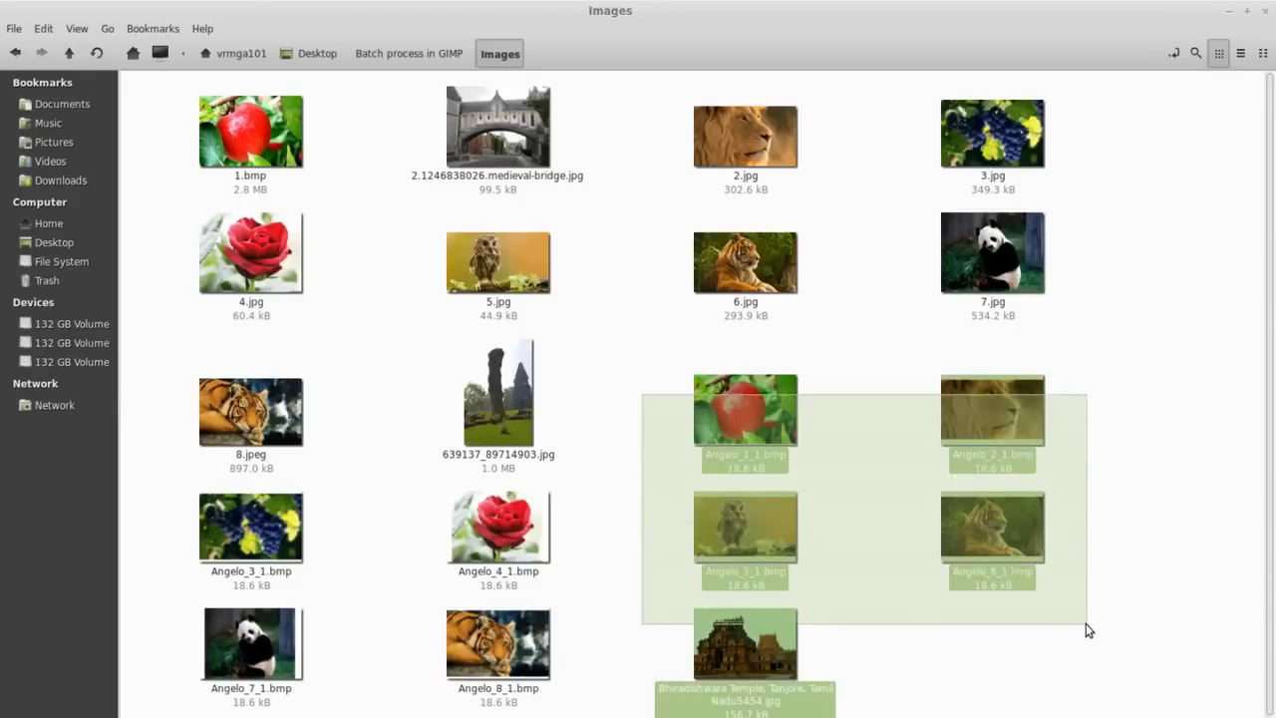
drag(180, 512, 564, 686)
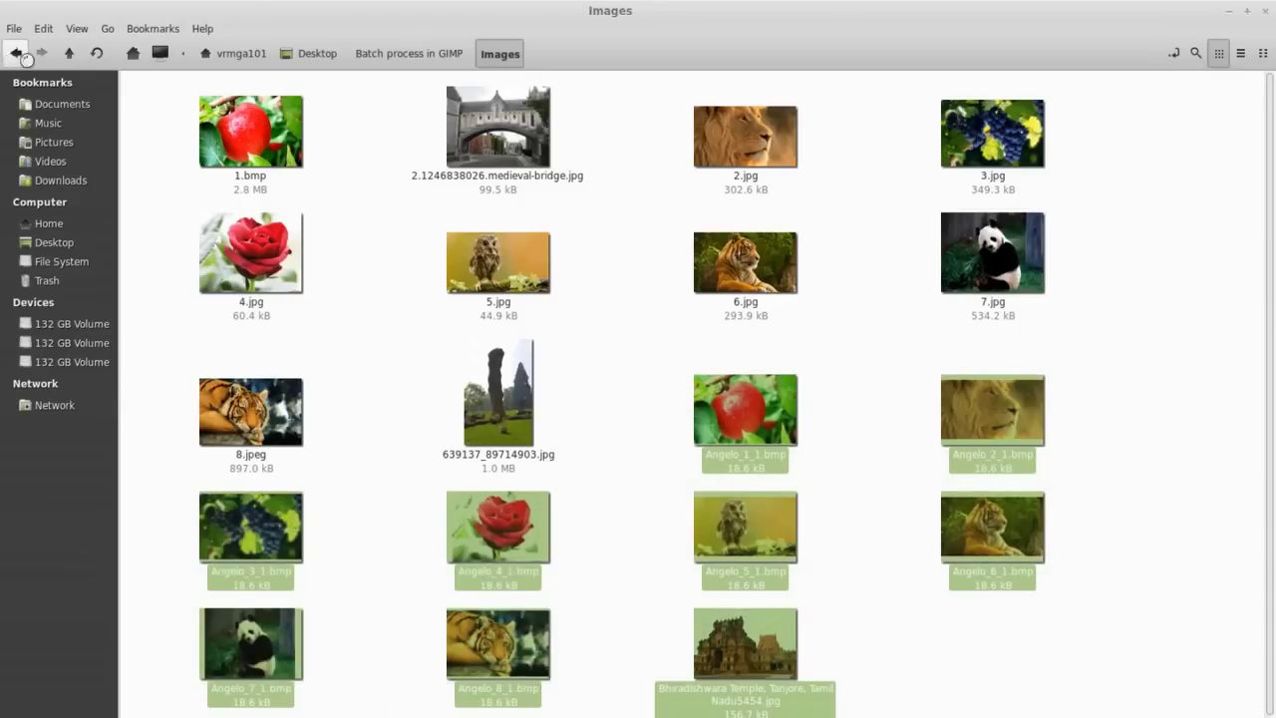
Step: Preview Angelo_1_1.bmp at 96 × 64 and step through the processed images
click(15, 52)
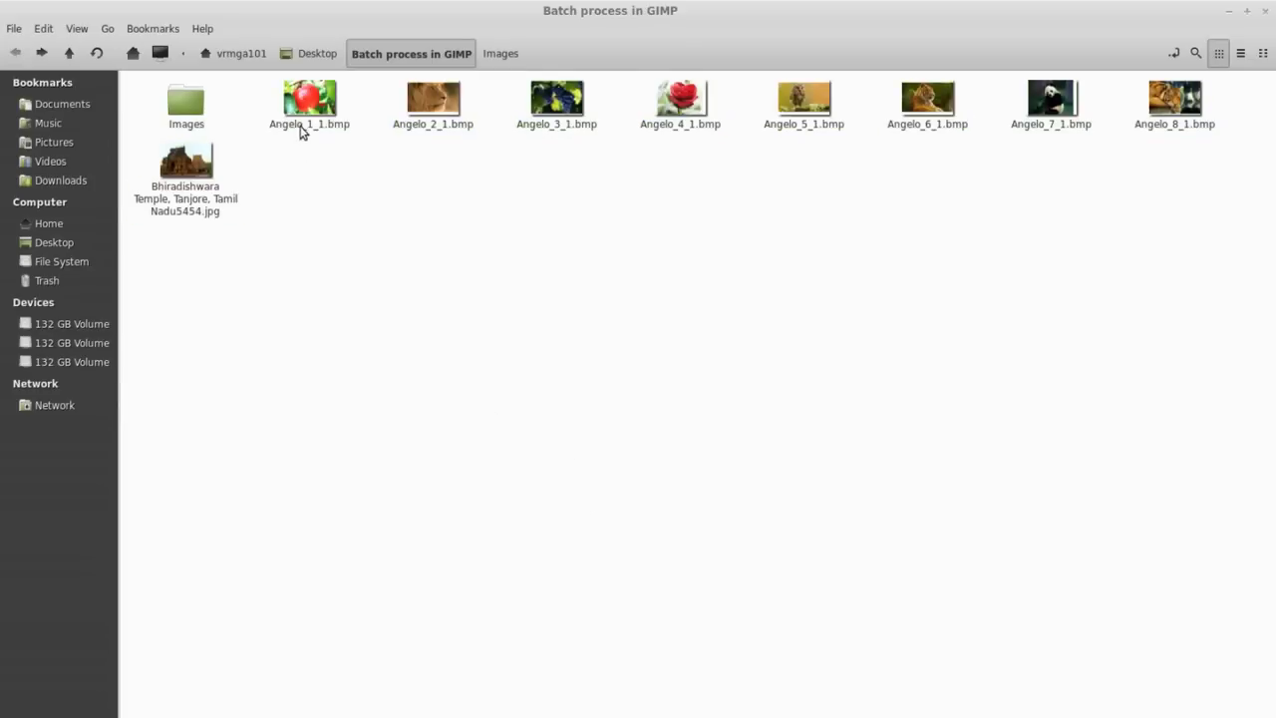
double_click(311, 110)
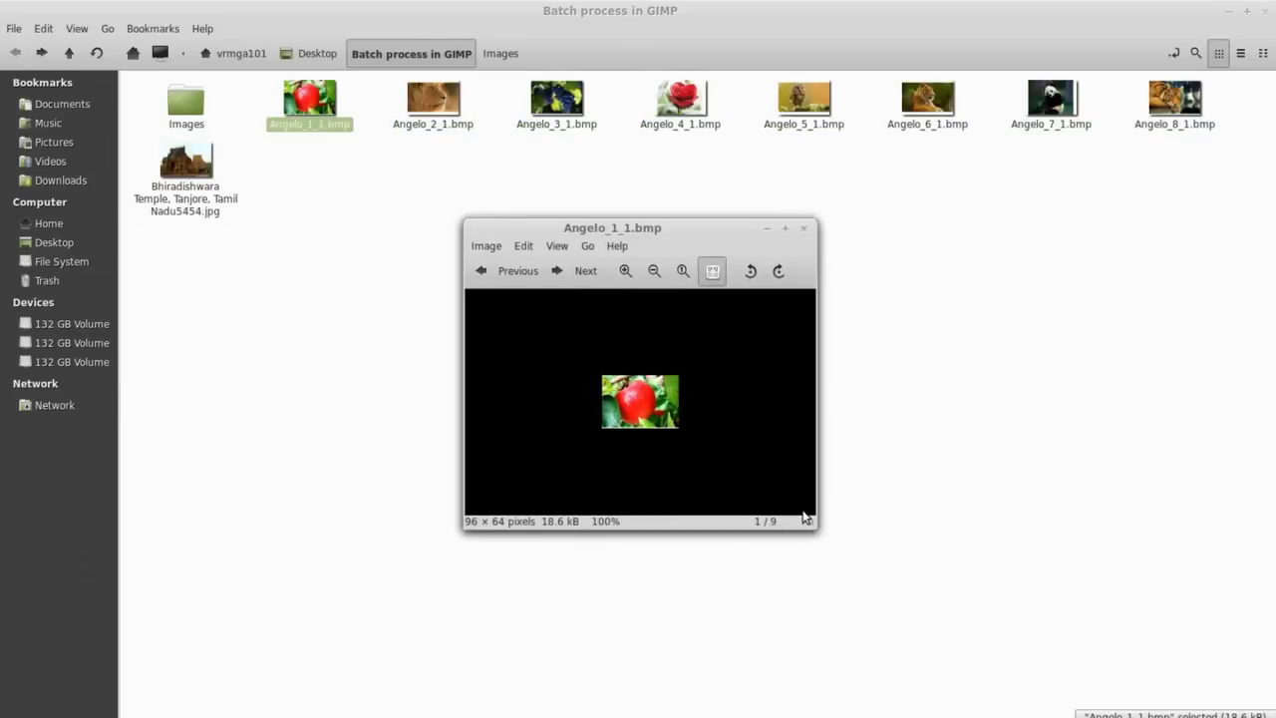
key(Right)
key(Right)
key(Right)
key(Right)
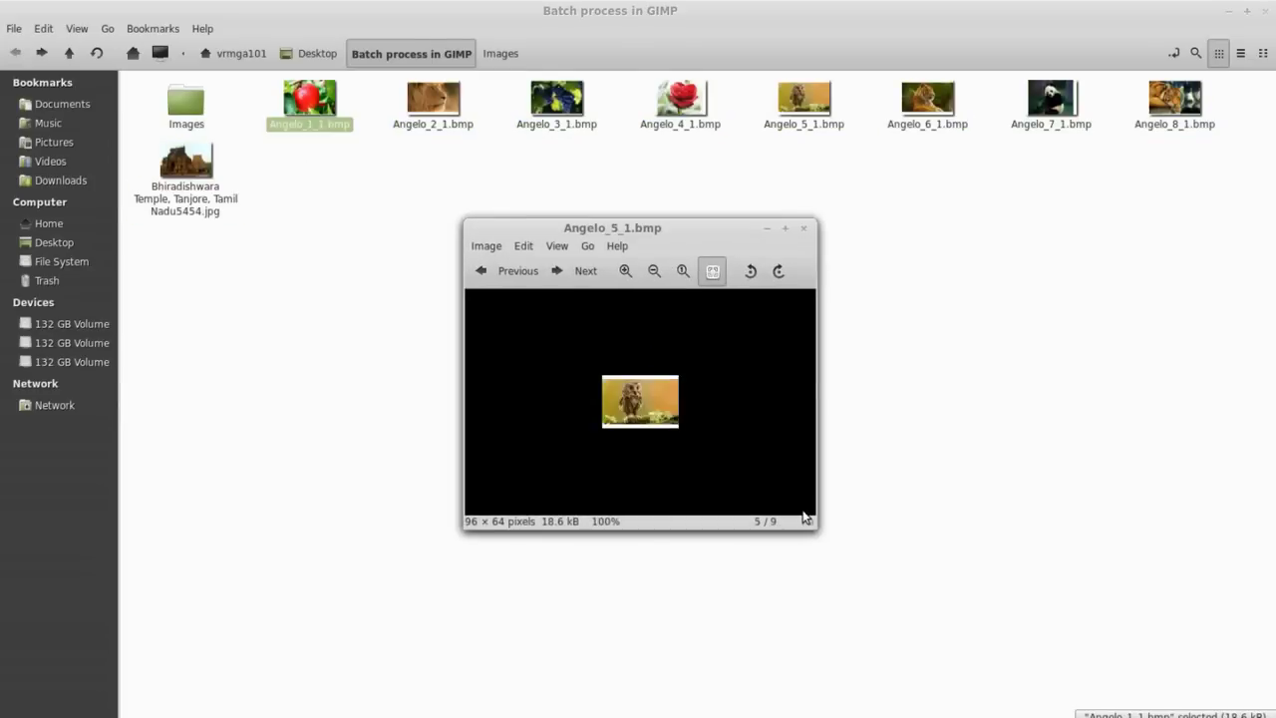
click(304, 29)
Step: Reopen the Batch Processor and add photos 1.bmp–8.jpeg from the Images folder
click(643, 562)
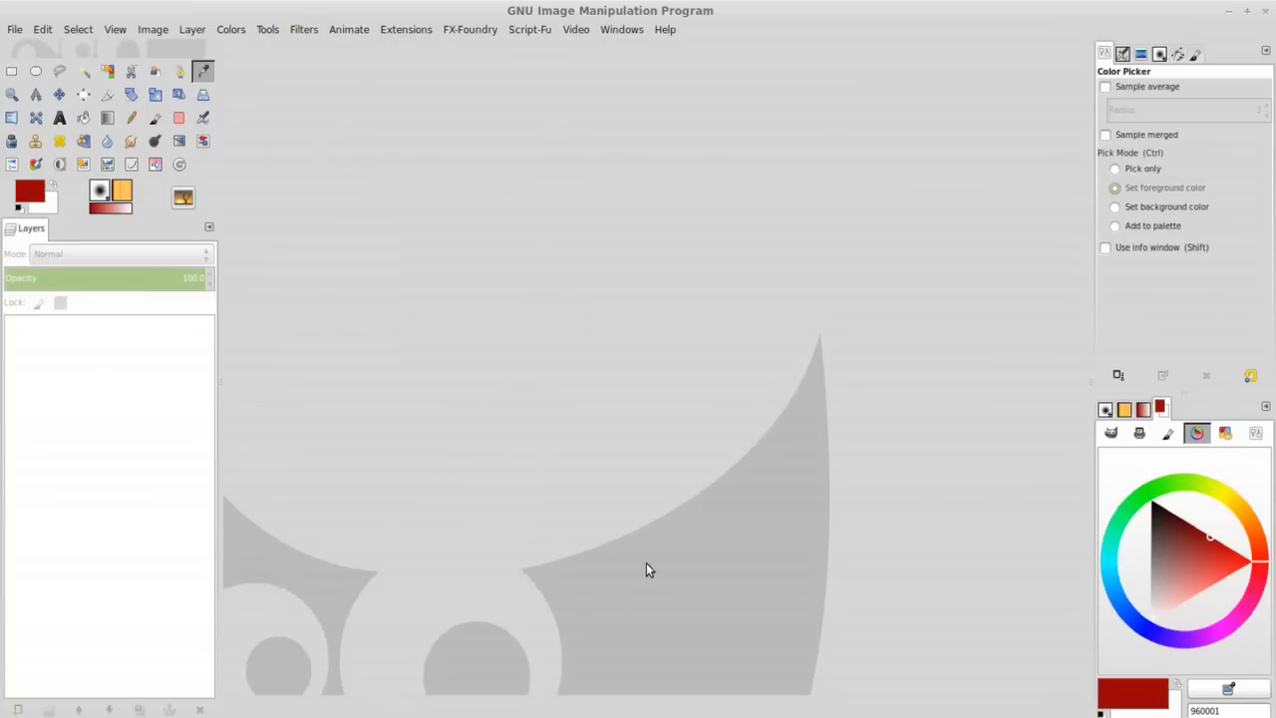
click(526, 441)
click(391, 210)
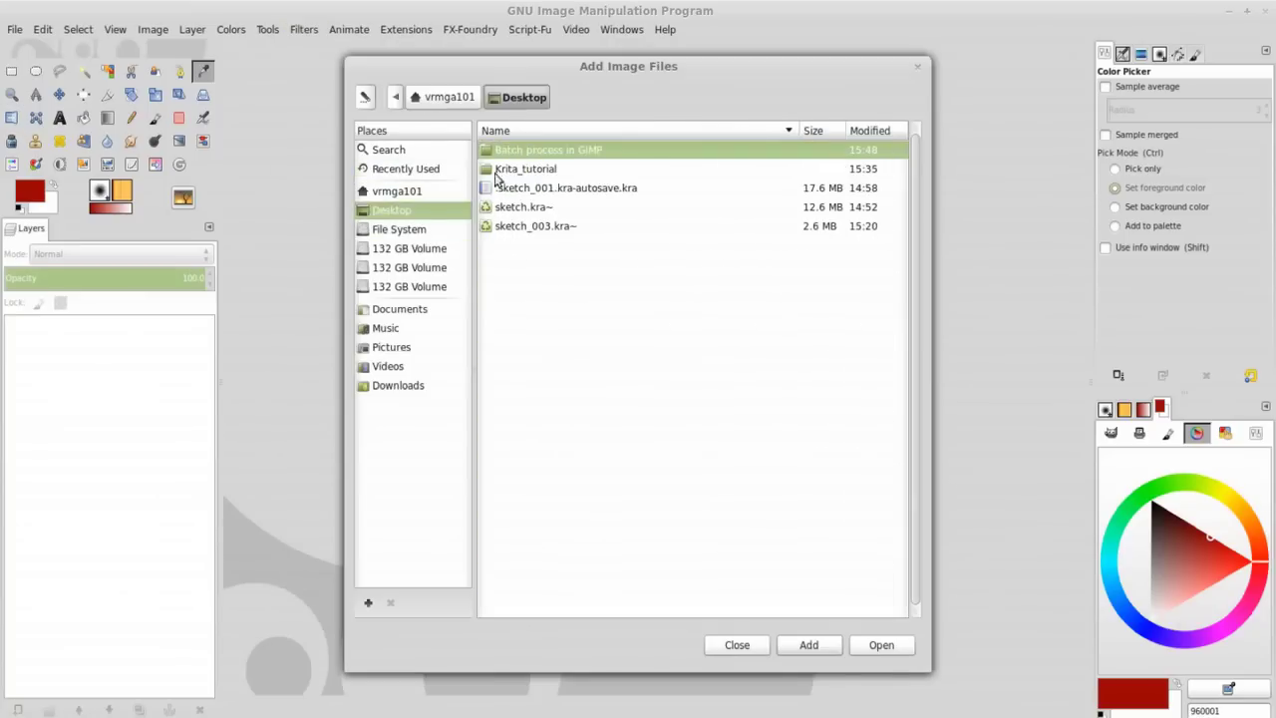
double_click(516, 151)
shift+click(508, 302)
click(808, 645)
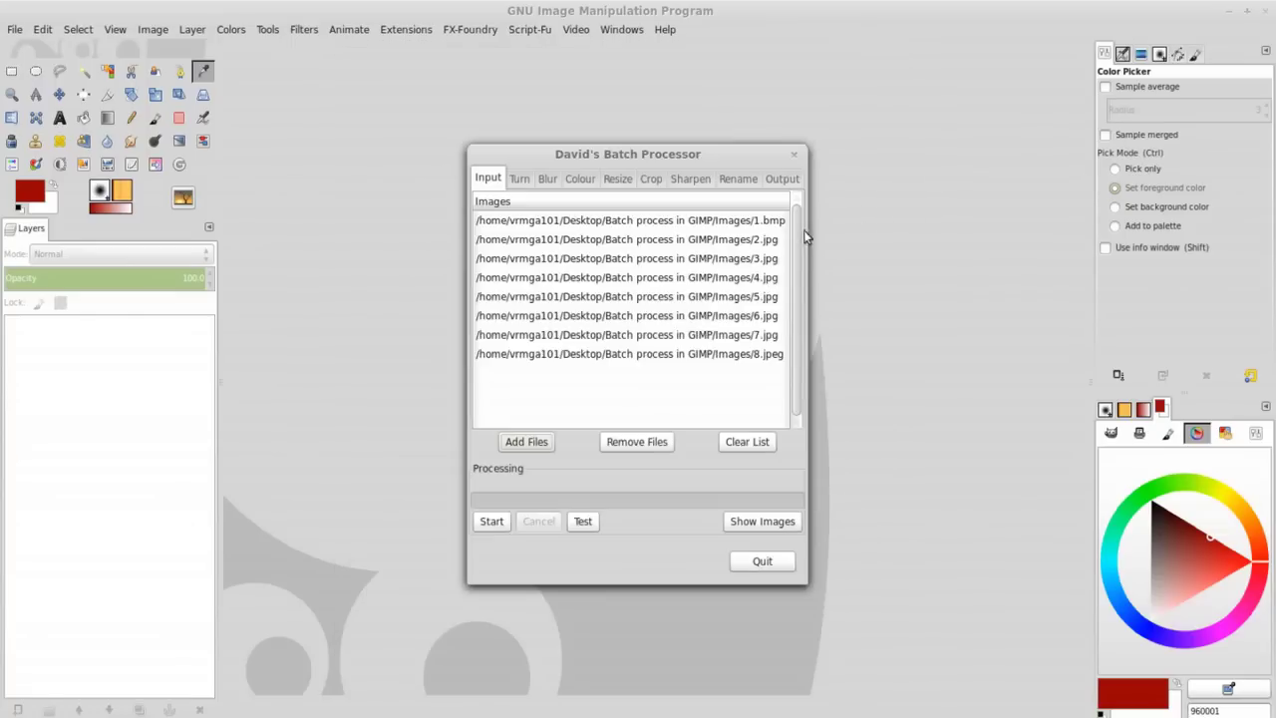
drag(807, 240, 1000, 241)
drag(569, 240, 582, 353)
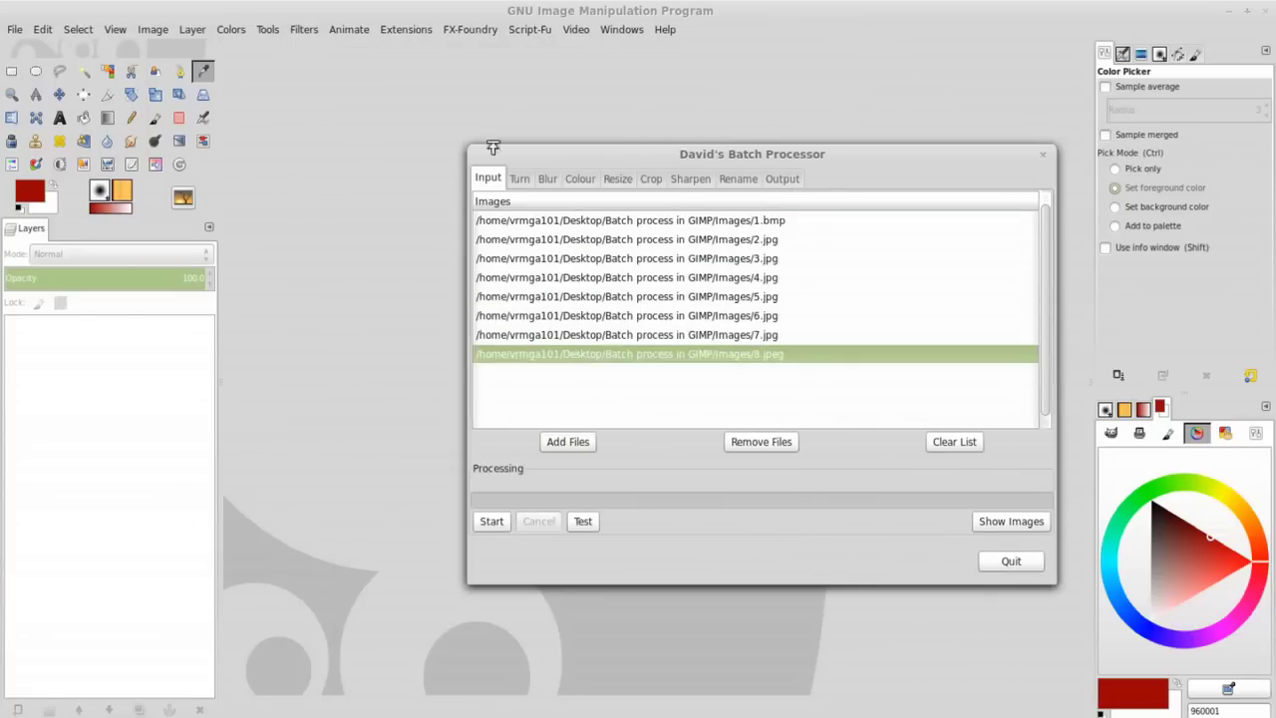
Step: Try the Turn options: upside-down, anticlockwise and clockwise rotation
click(519, 179)
click(479, 201)
click(558, 227)
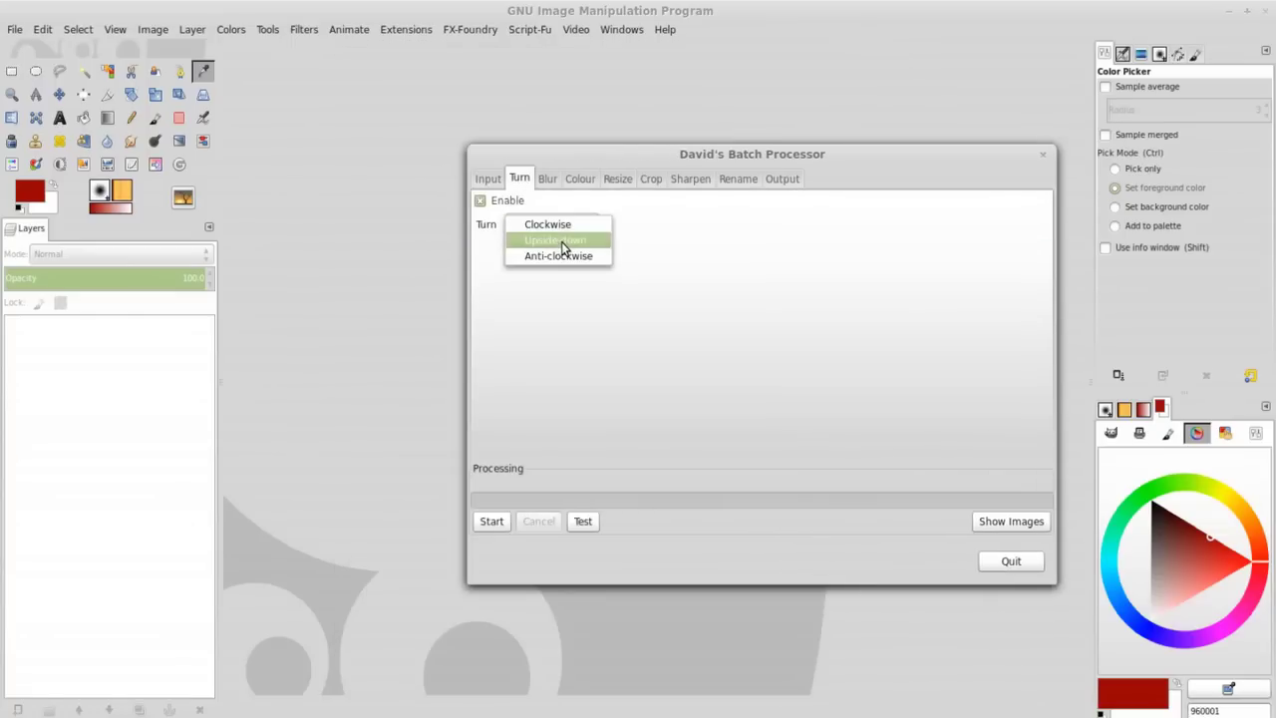
click(570, 229)
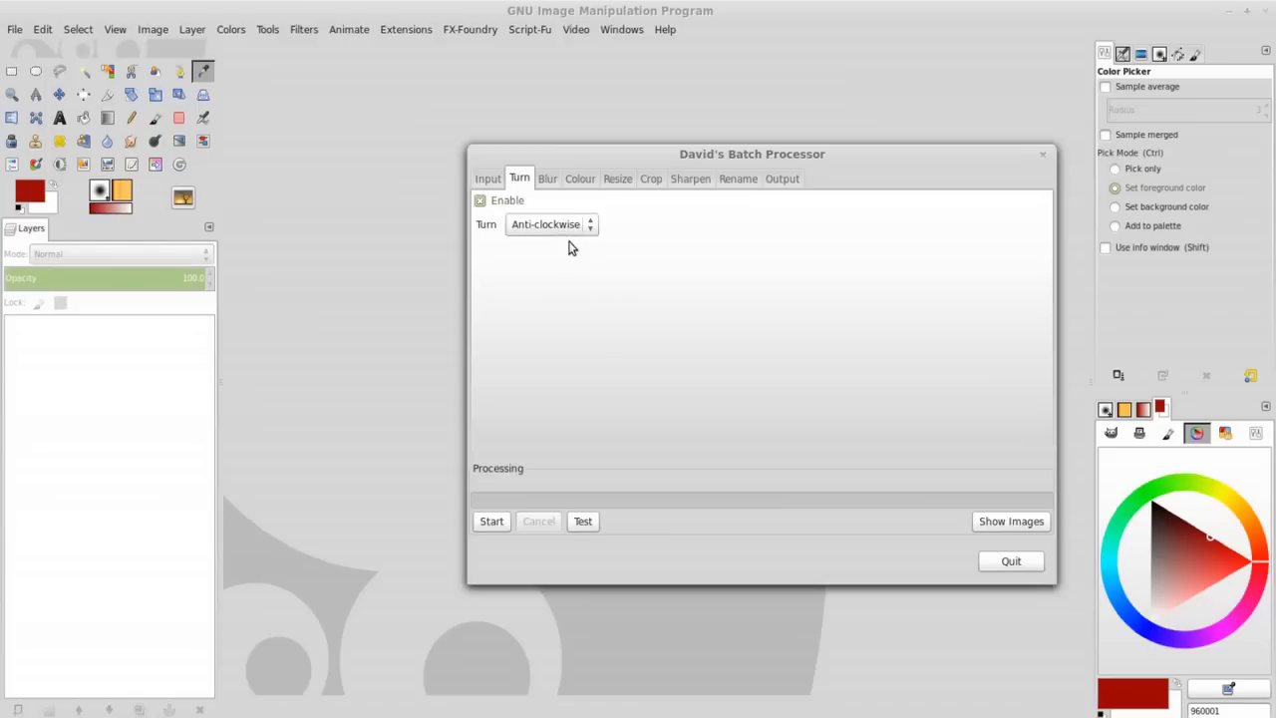
click(571, 228)
click(559, 192)
Step: Turn rotation off again and review the Blur, Rename and Sharpen tabs
click(479, 201)
click(548, 181)
click(737, 179)
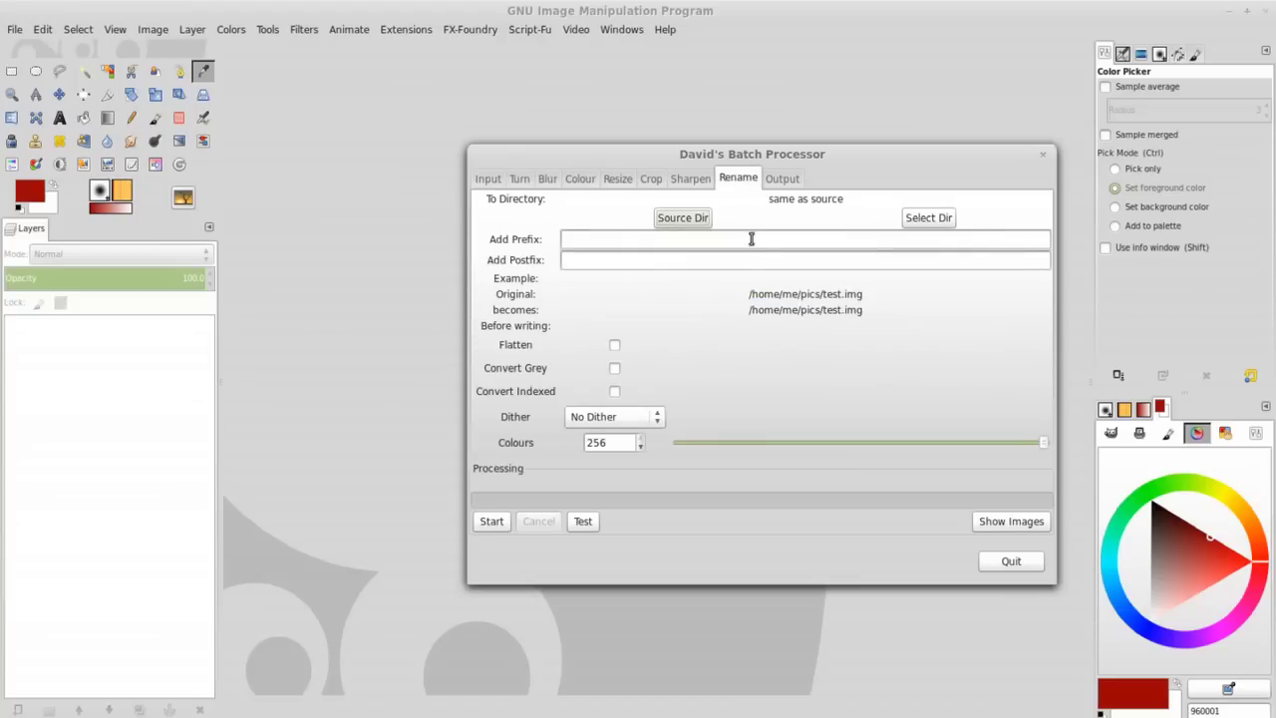
click(693, 179)
click(618, 179)
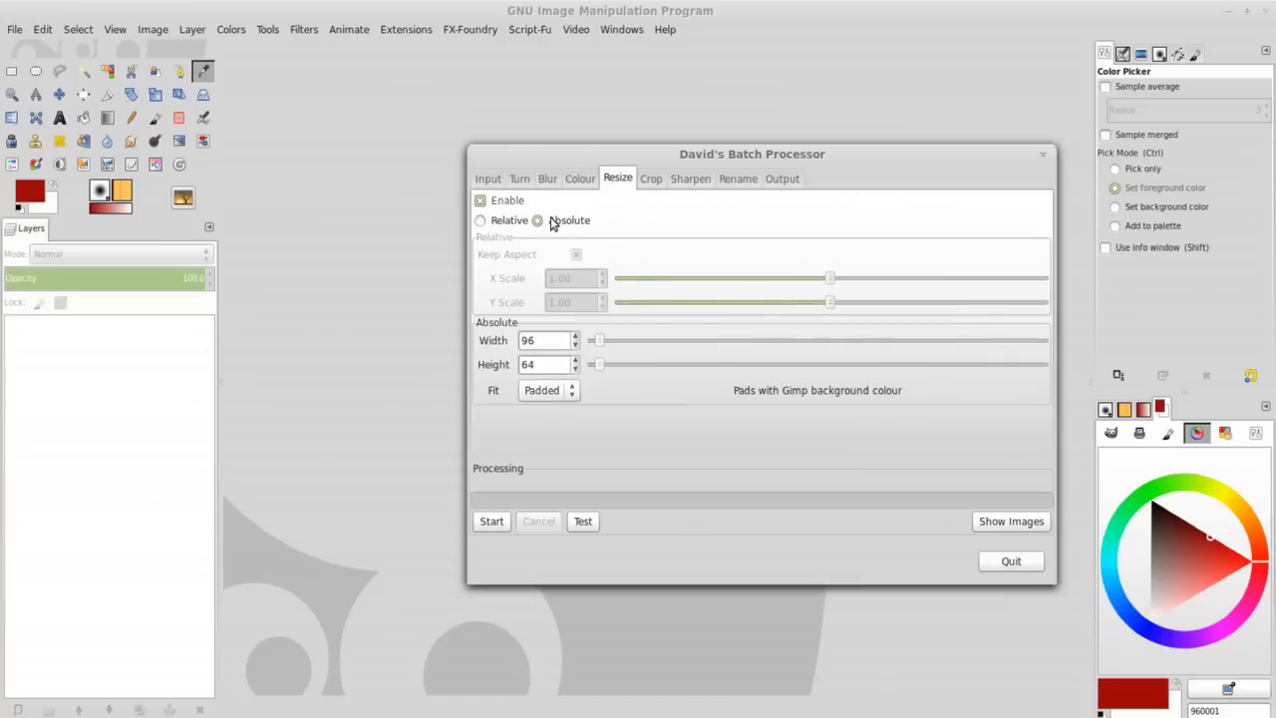
Step: Set an absolute resize of 1280 × 720 with Fit Exactly
text(500)
drag(568, 341, 445, 339)
text(1280)
key(Tab)
text(7)
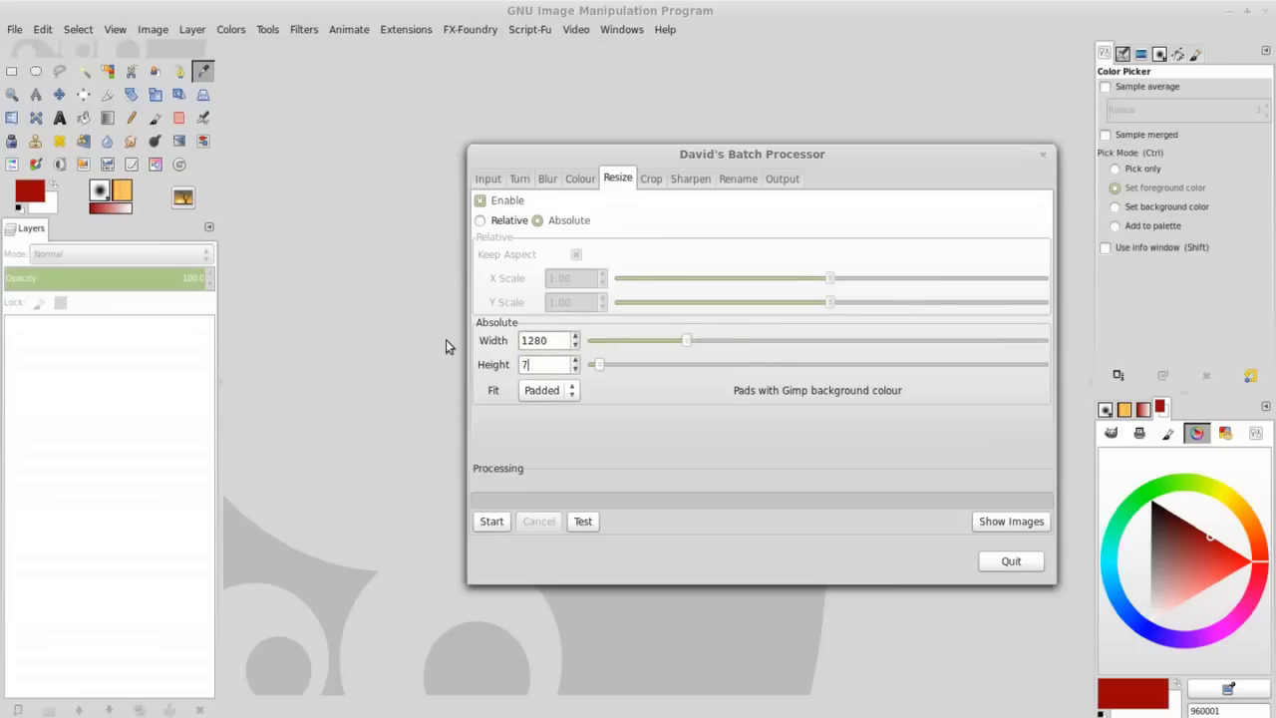
text(20)
click(548, 389)
click(491, 521)
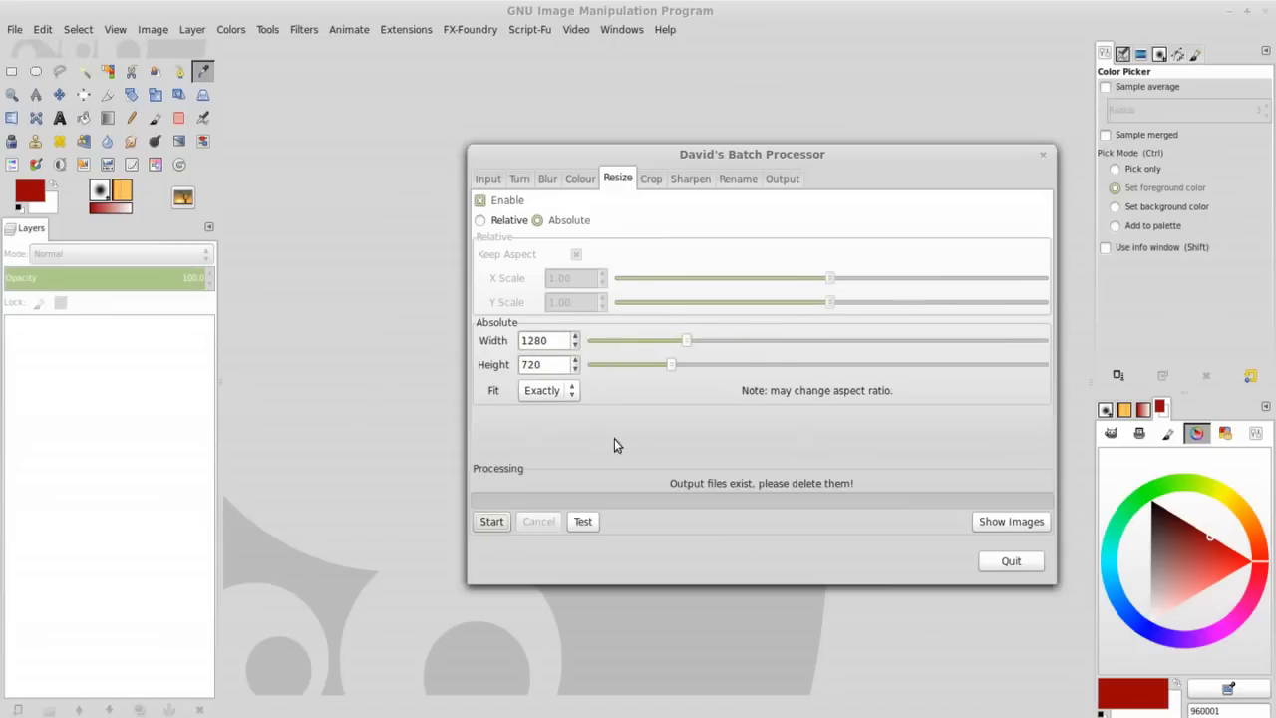
Step: Set the output format to JPG
click(782, 178)
click(545, 202)
click(547, 280)
Step: Output to Batch process in GIMP with prefix 'Absolute' and postfix '__exactly', then run the batch
click(737, 178)
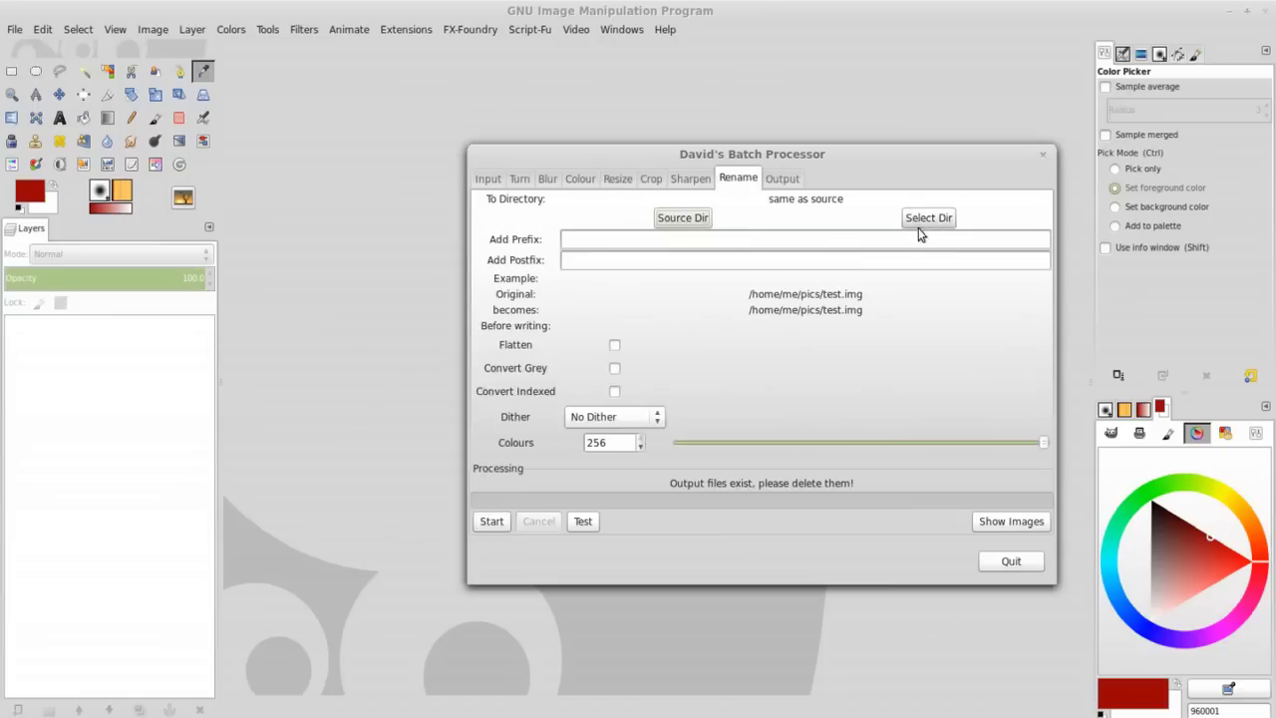
click(928, 217)
double_click(544, 146)
click(877, 642)
click(590, 236)
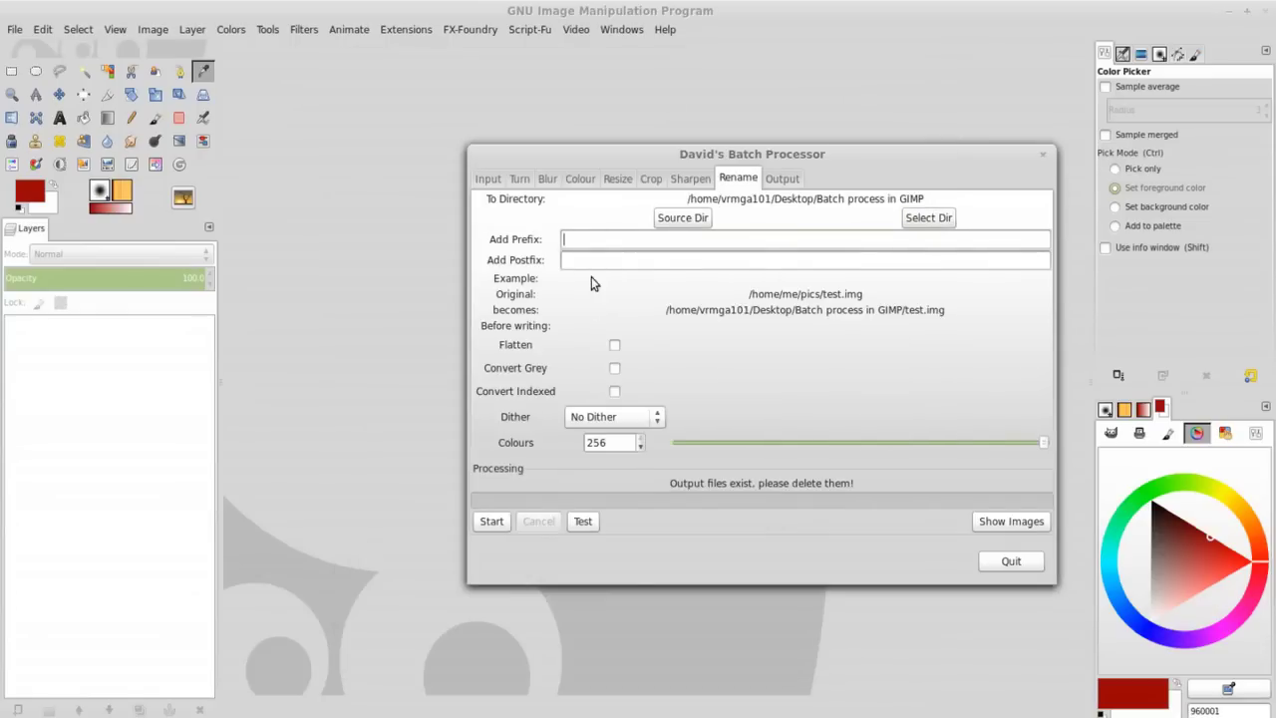
text(Absolute)
scroll(627, 184, up, 3)
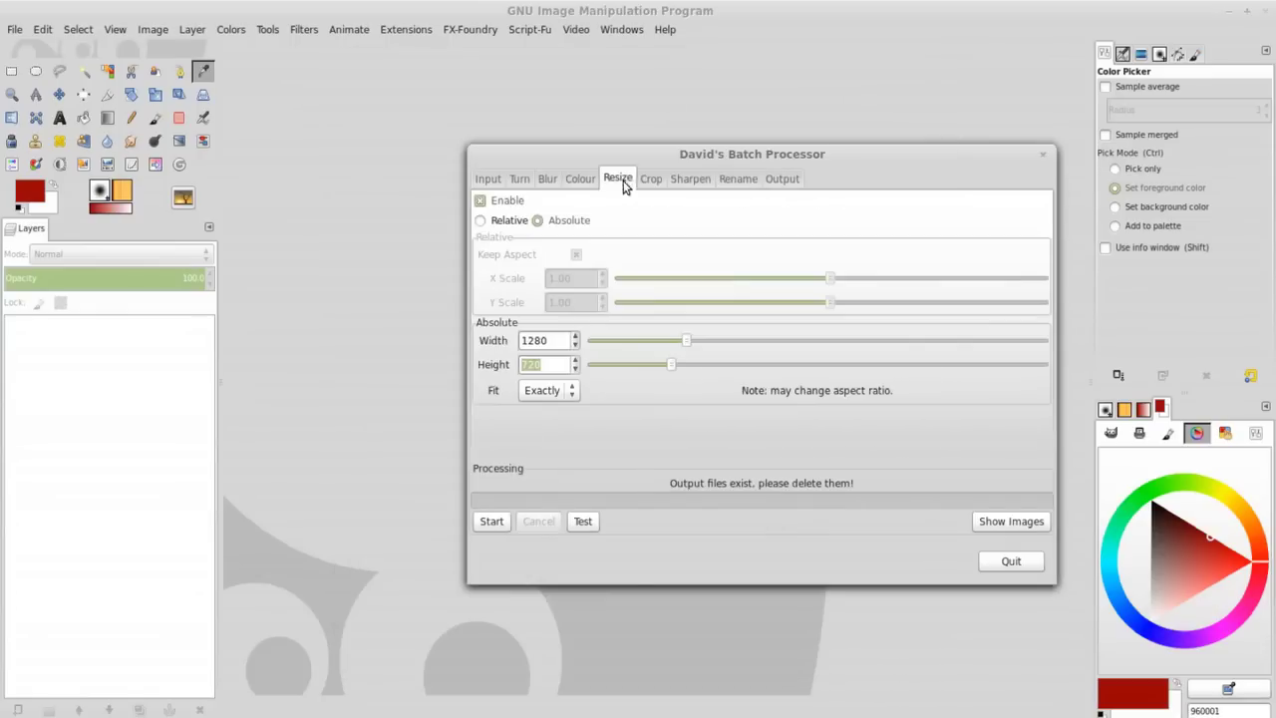
scroll(627, 184, down, 3)
click(643, 244)
text(__exactly)
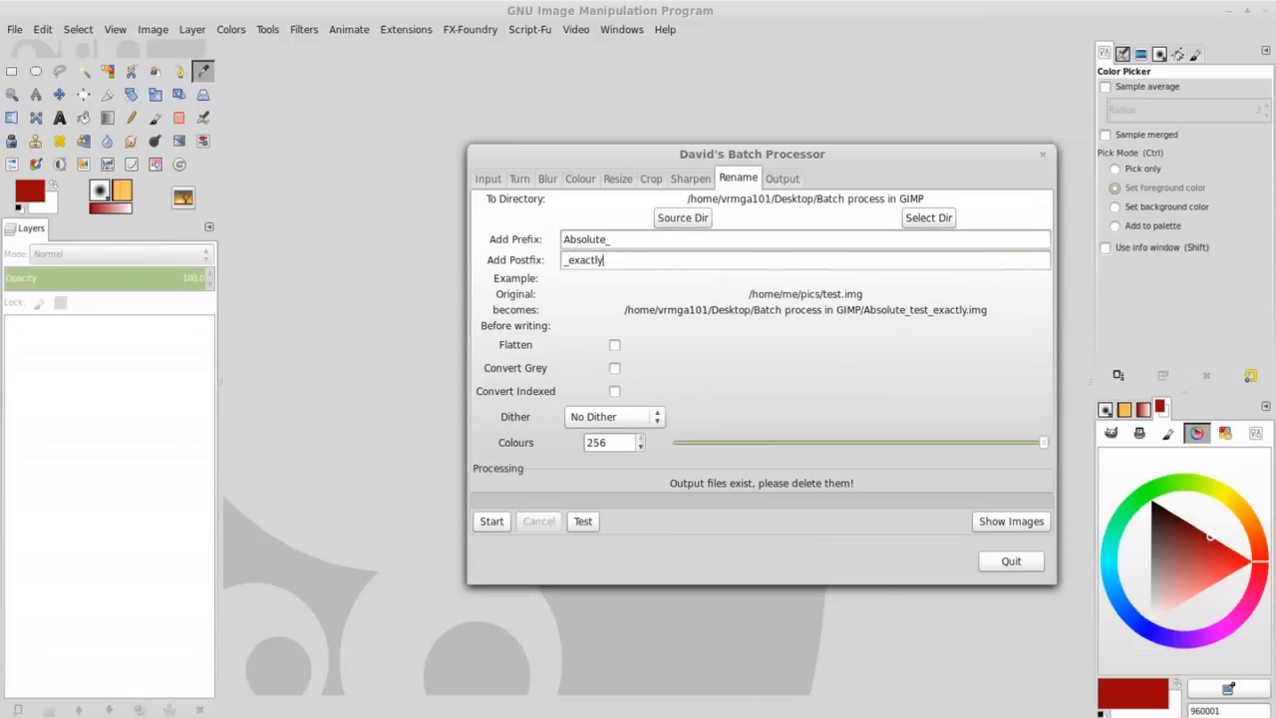
click(488, 520)
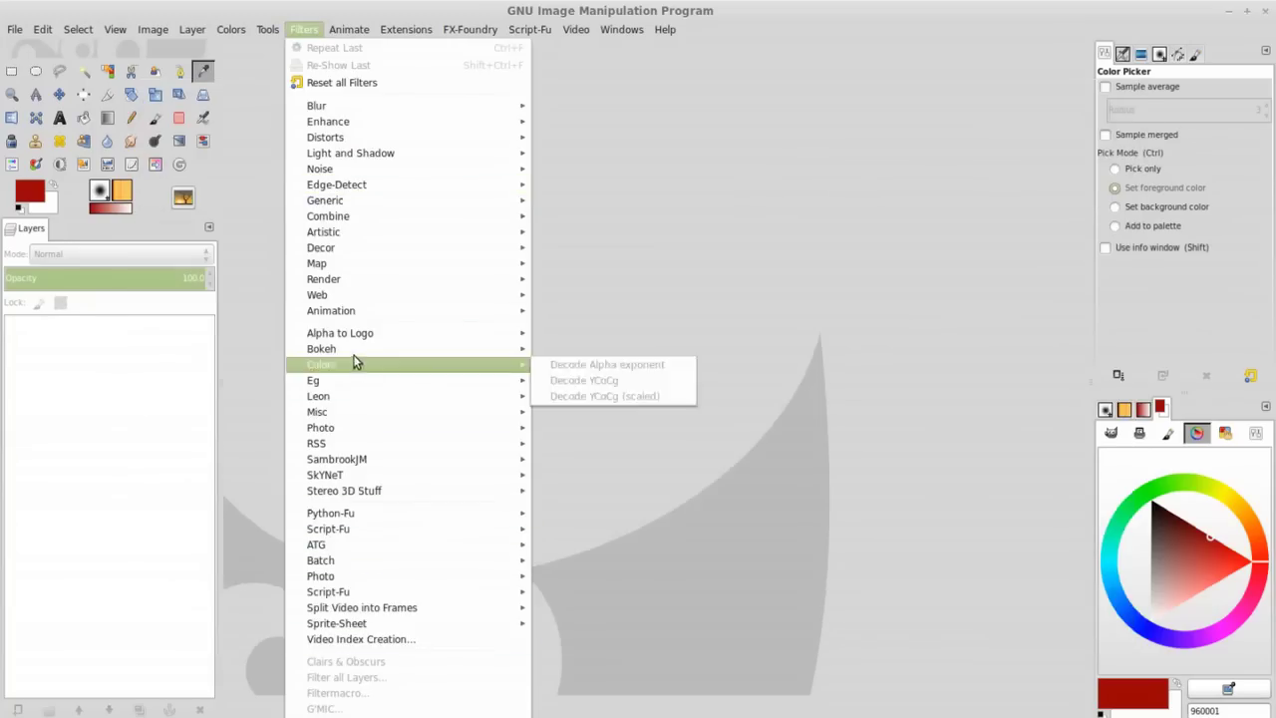
Step: Reopen the Batch Processor and add Absolute_1_exactly.jpg to the batch list
click(606, 560)
click(527, 441)
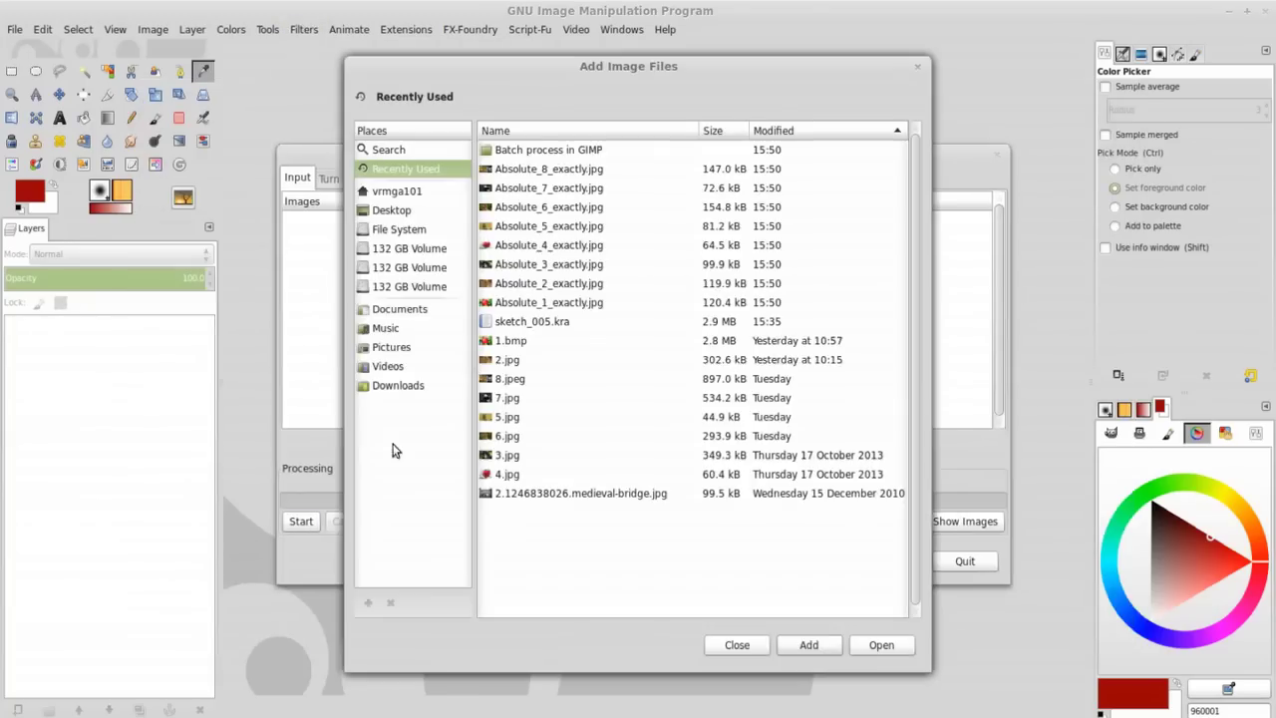
double_click(548, 149)
click(567, 171)
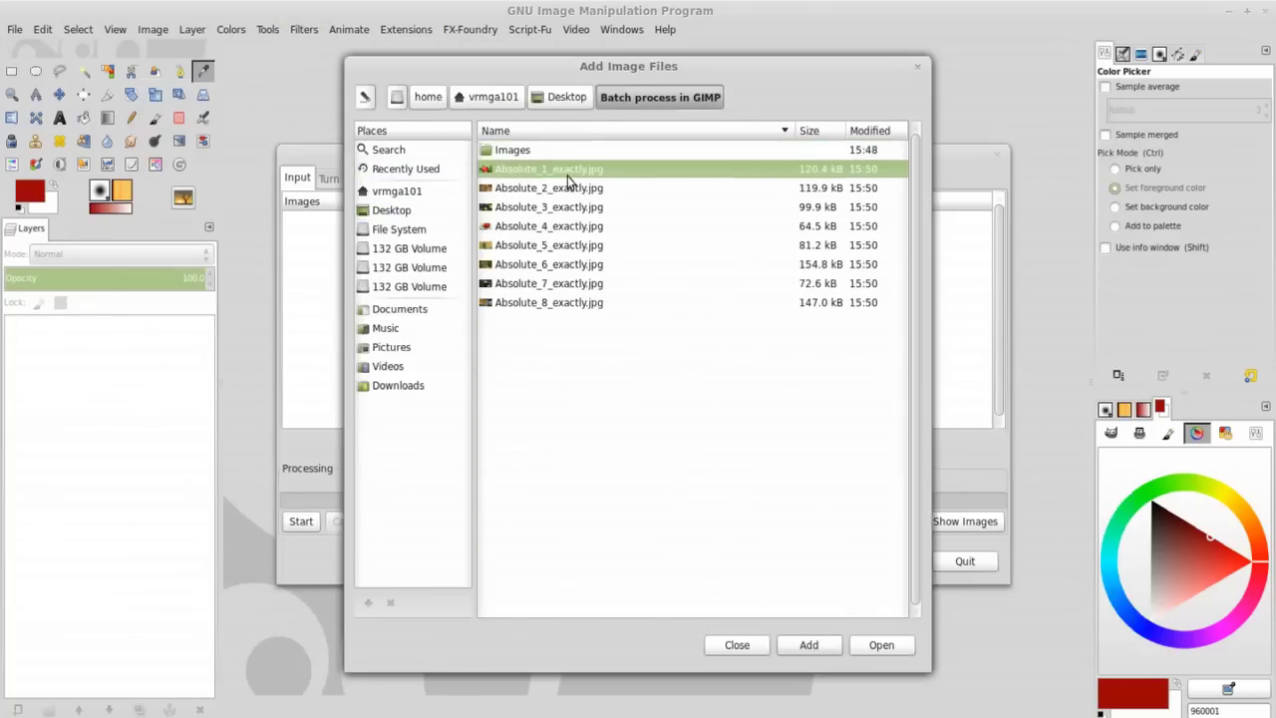
click(882, 644)
Step: Enable rotation and set it to anticlockwise
click(328, 178)
click(290, 200)
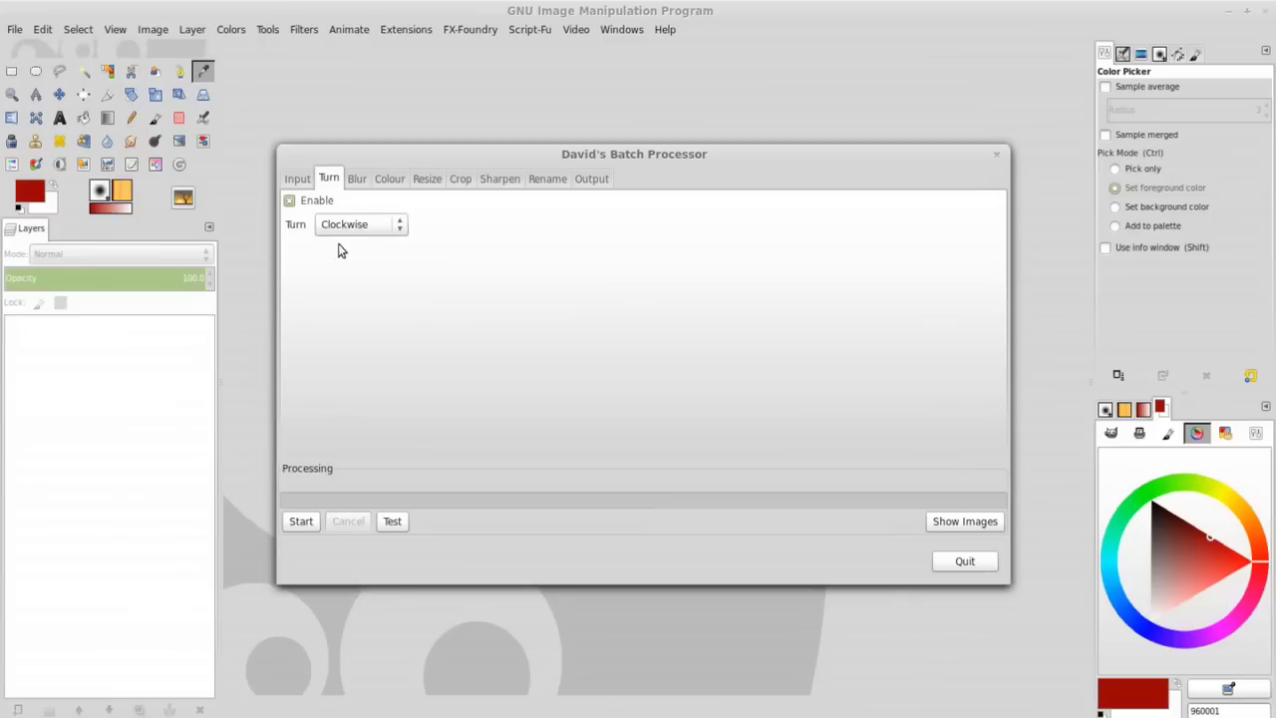
click(361, 225)
click(364, 257)
Step: Raise brightness, contrast and saturation, and turn on auto levels
click(356, 178)
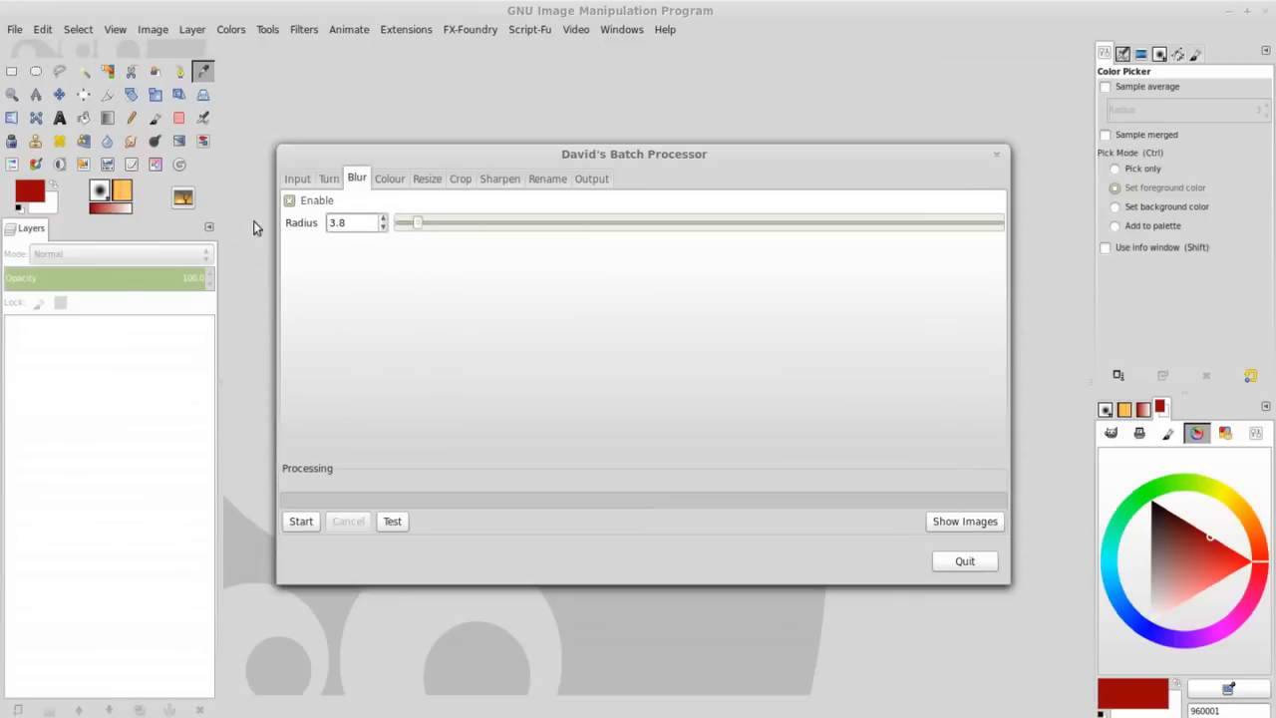
click(389, 179)
mouse_move(707, 255)
mouse_down()
mouse_move(735, 255)
mouse_move(760, 279)
mouse_up()
drag(708, 303, 809, 303)
click(302, 220)
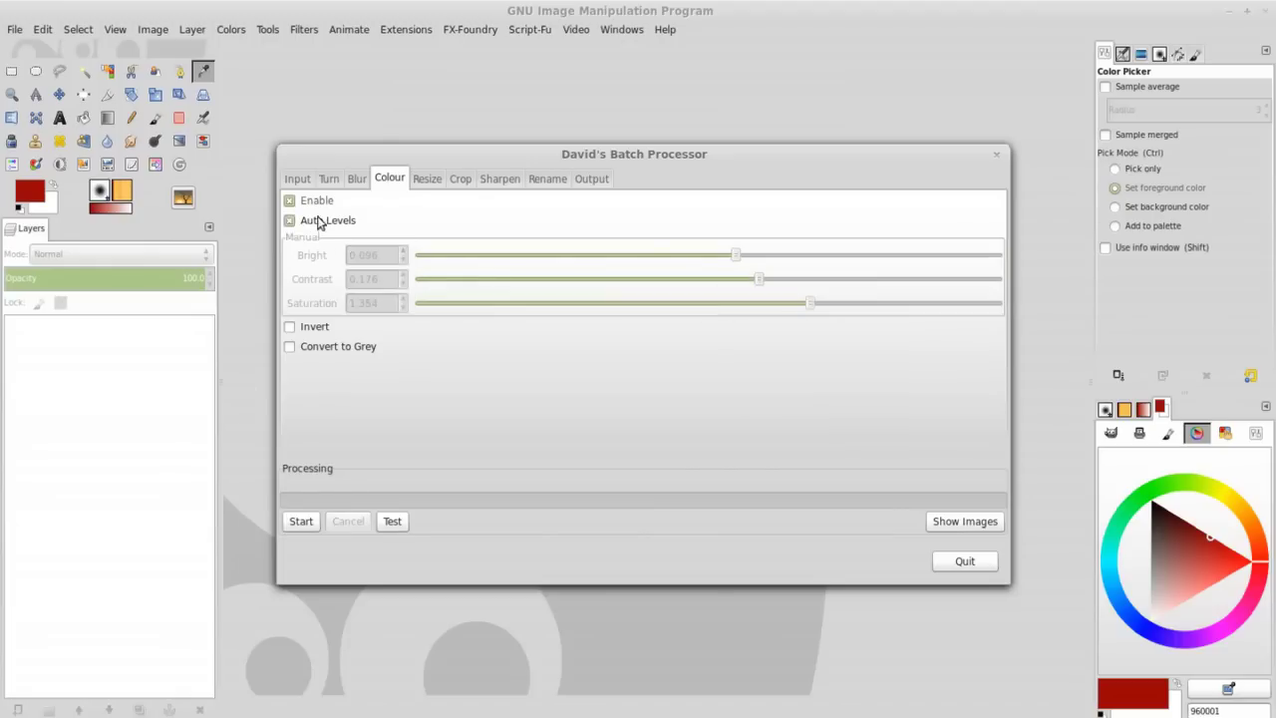
Step: Save outputs to Batch process in GIMP with prefix 'Batch_eg' and run the batch
click(426, 178)
click(459, 179)
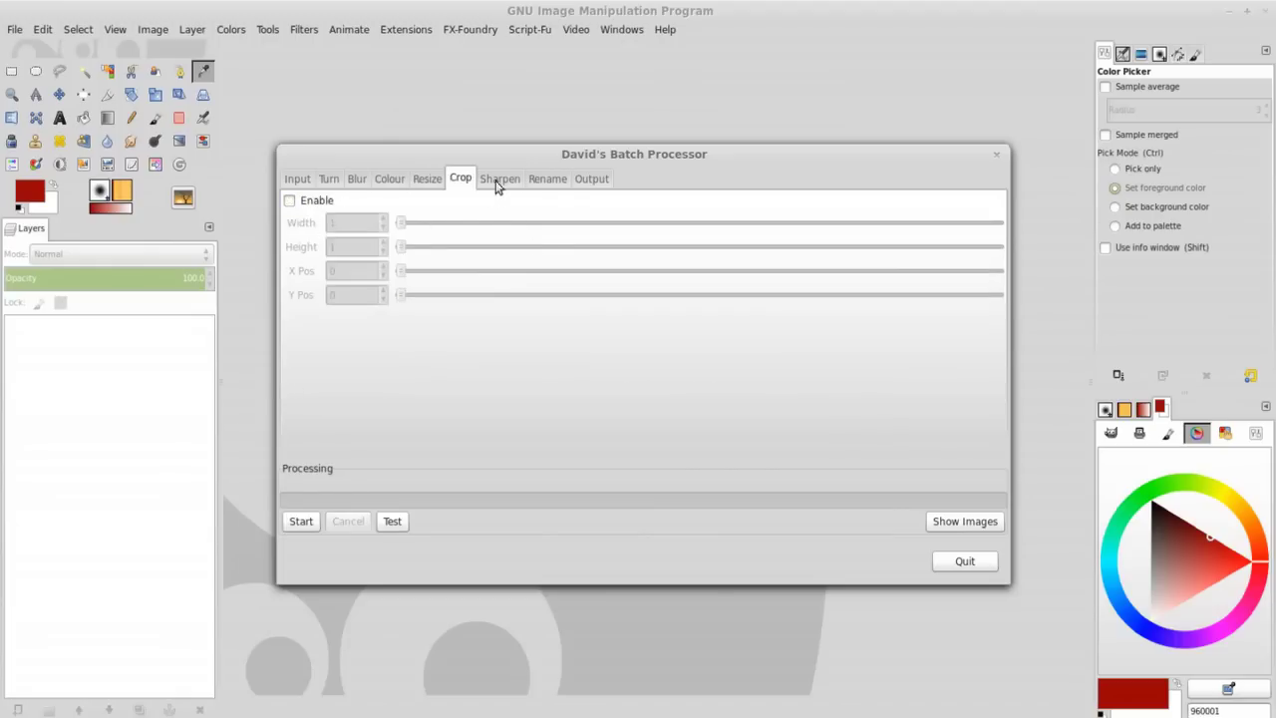
click(499, 178)
click(548, 179)
click(837, 218)
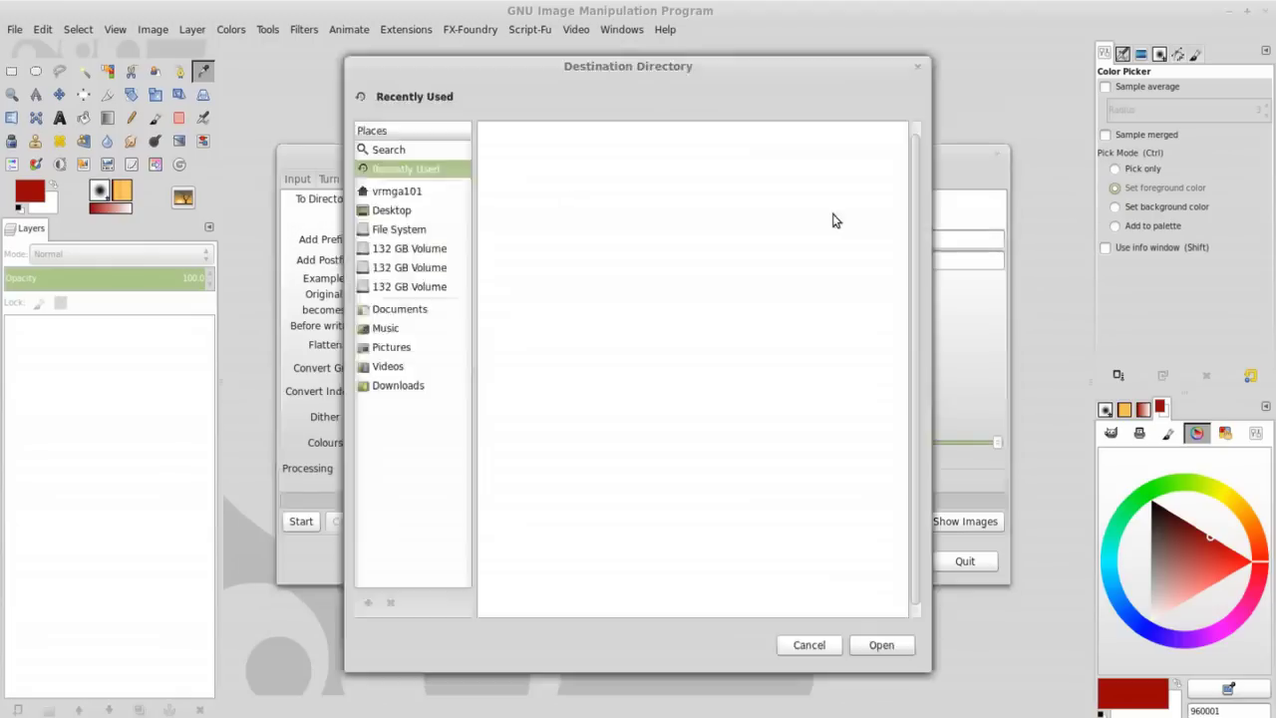
click(881, 644)
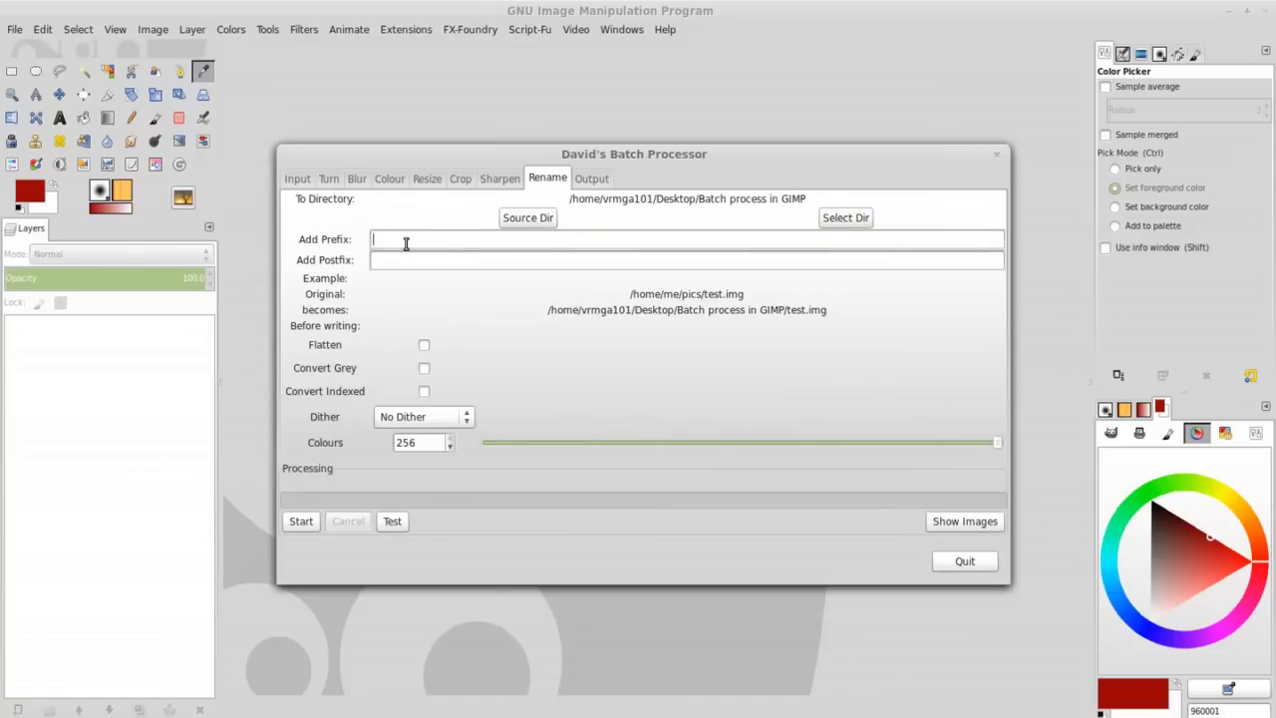
text(Batch_eg)
click(300, 521)
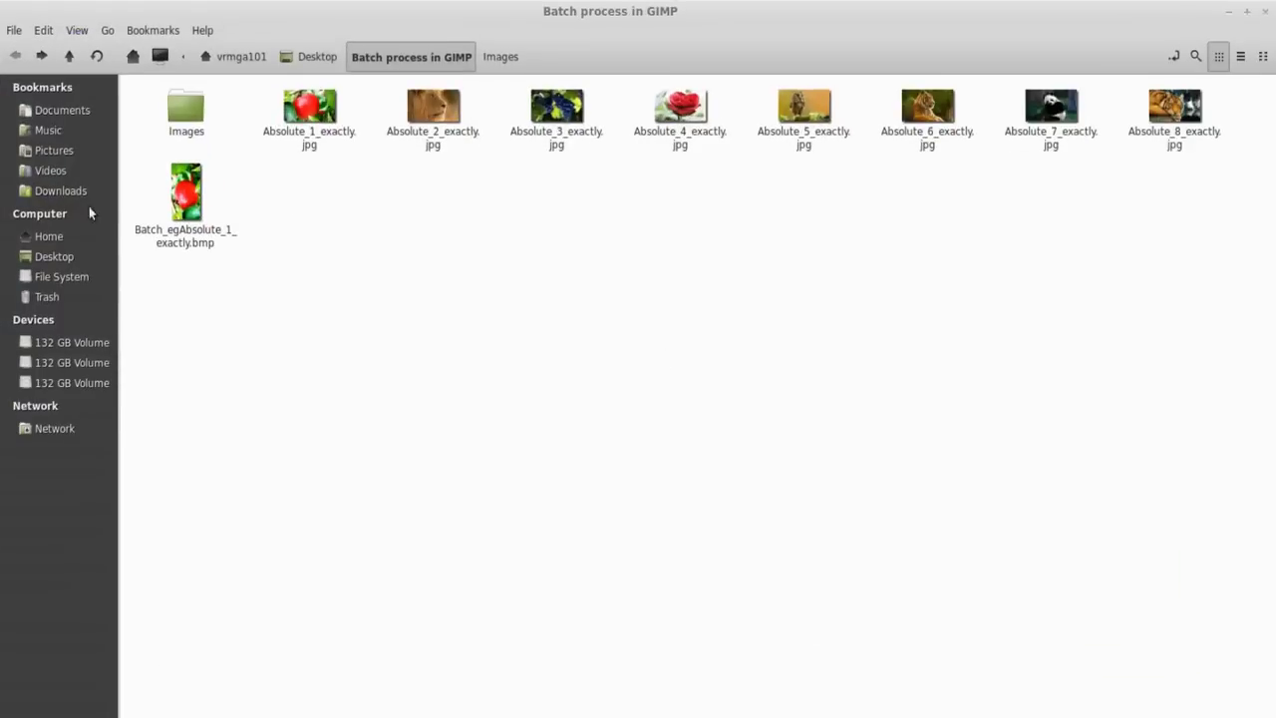
Step: Open the processed Batch_eg apple BMP and original 1.bmp side by side to compare
double_click(185, 194)
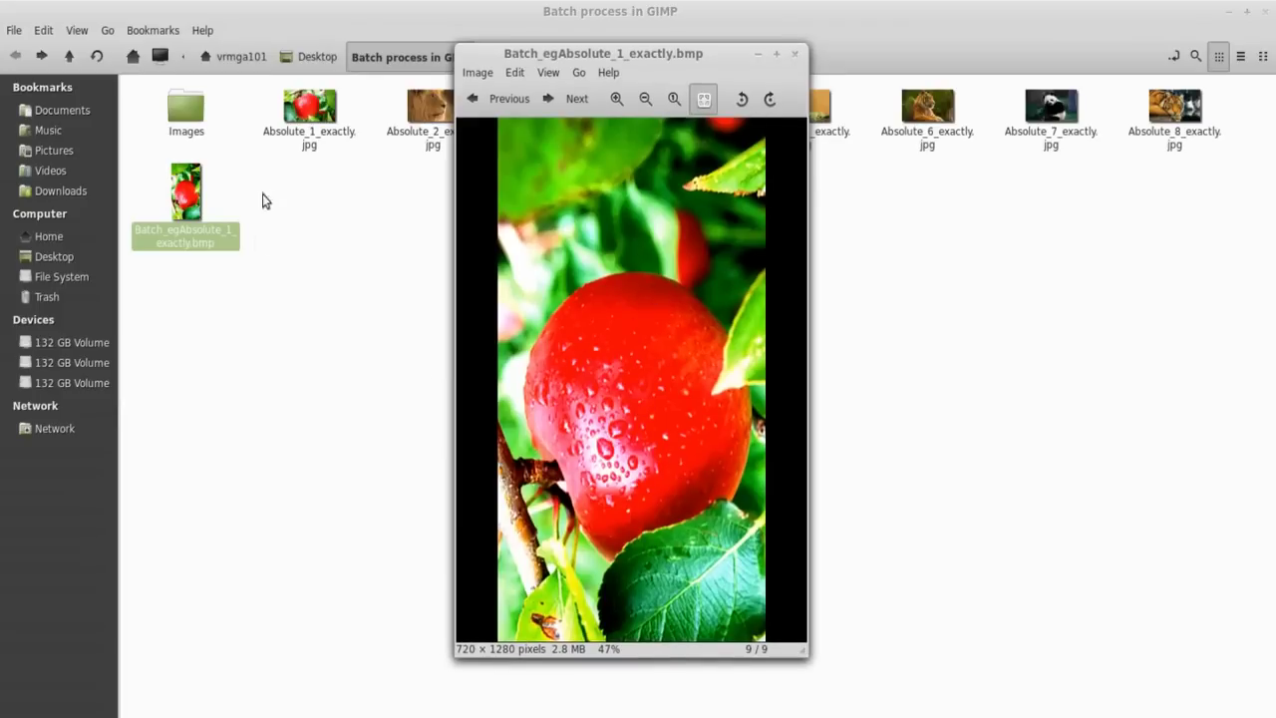
double_click(186, 105)
double_click(250, 137)
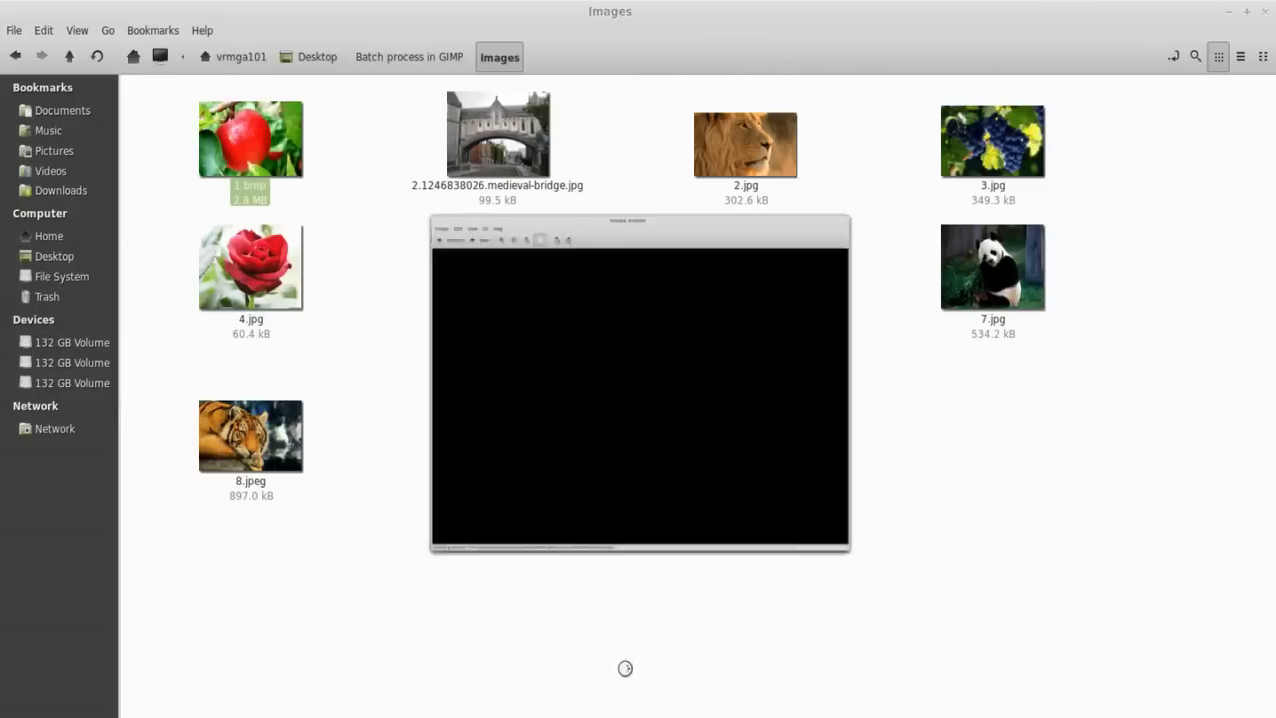
drag(976, 31, 814, 30)
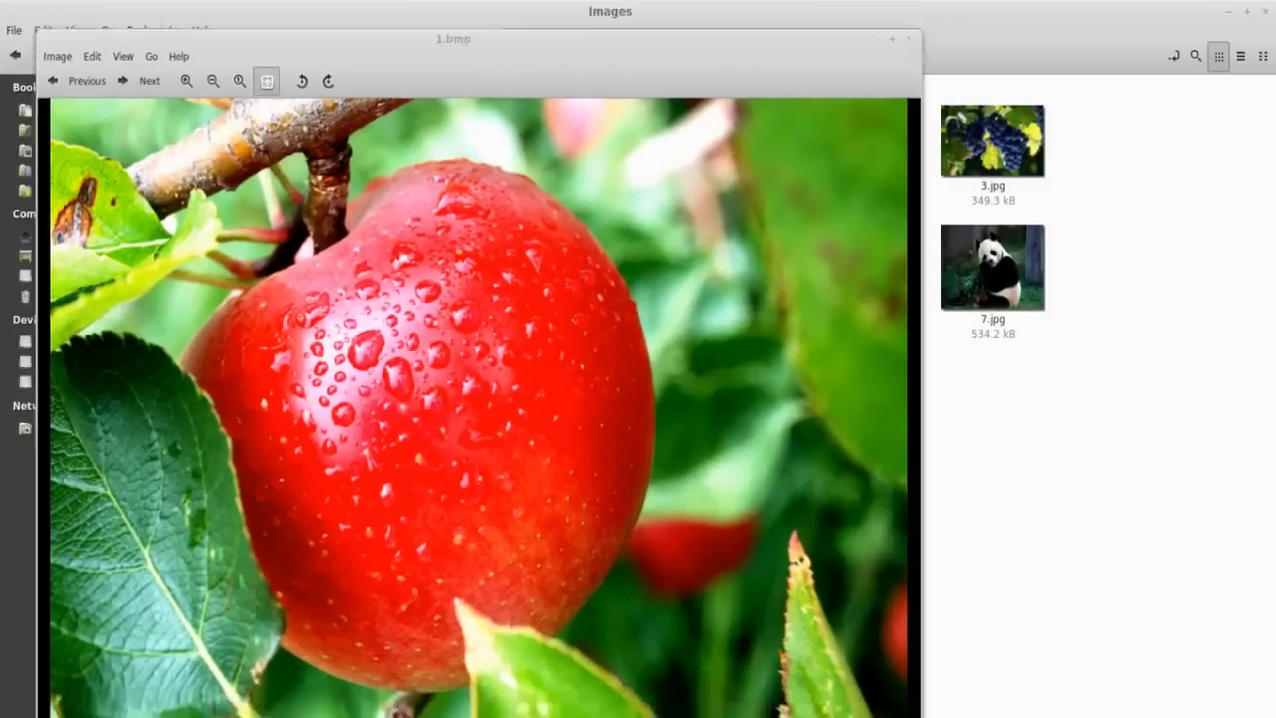
double_click(480, 399)
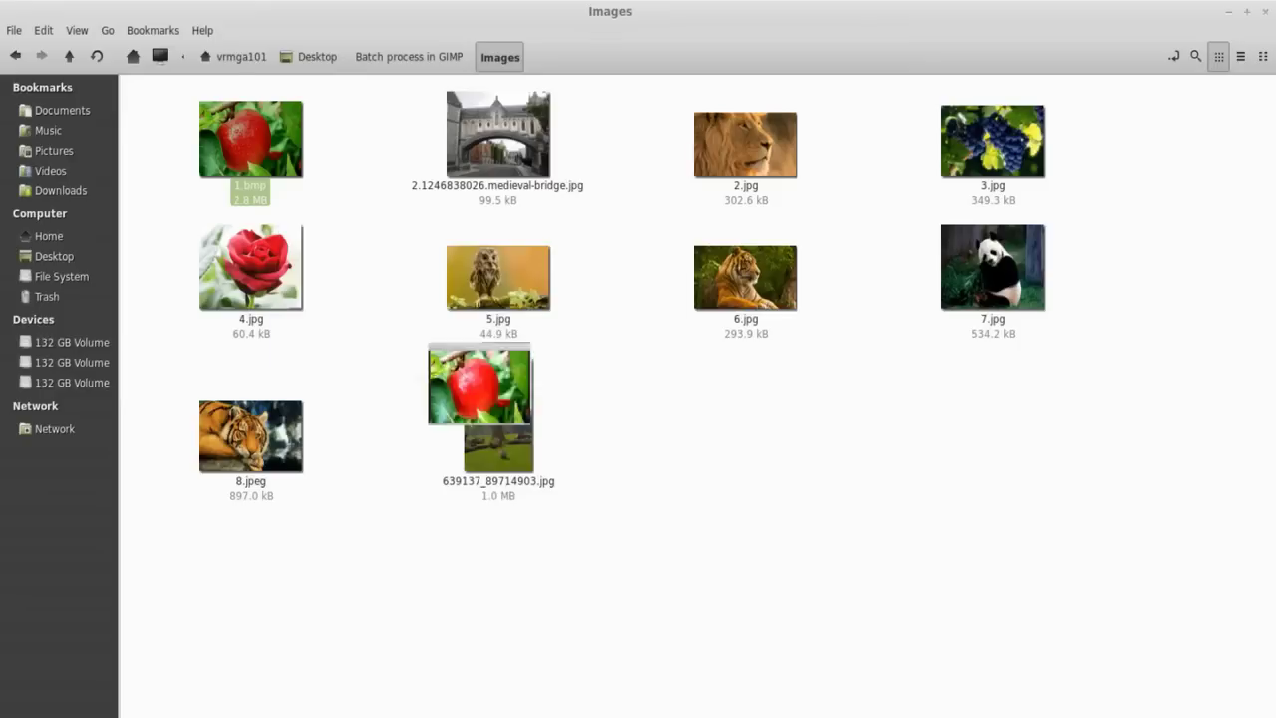
drag(684, 52, 1181, 35)
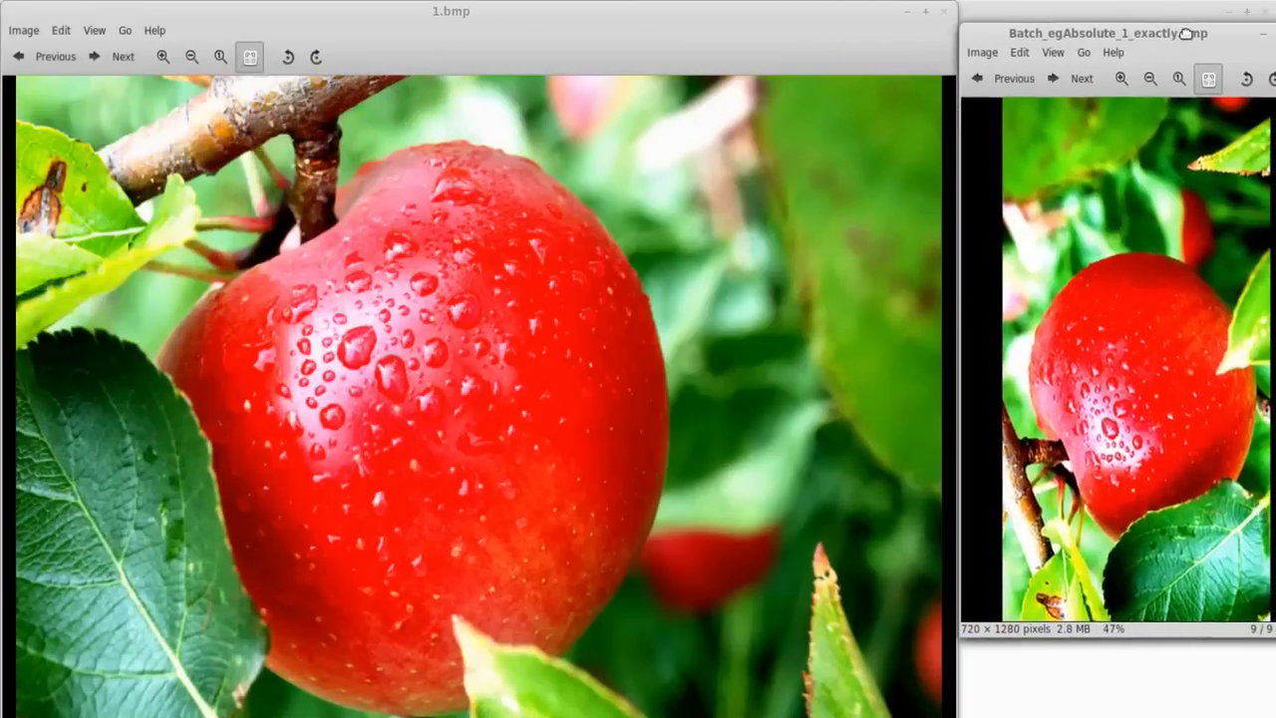
Step: Close both image viewers and the batch processor, returning to GIMP
click(1237, 34)
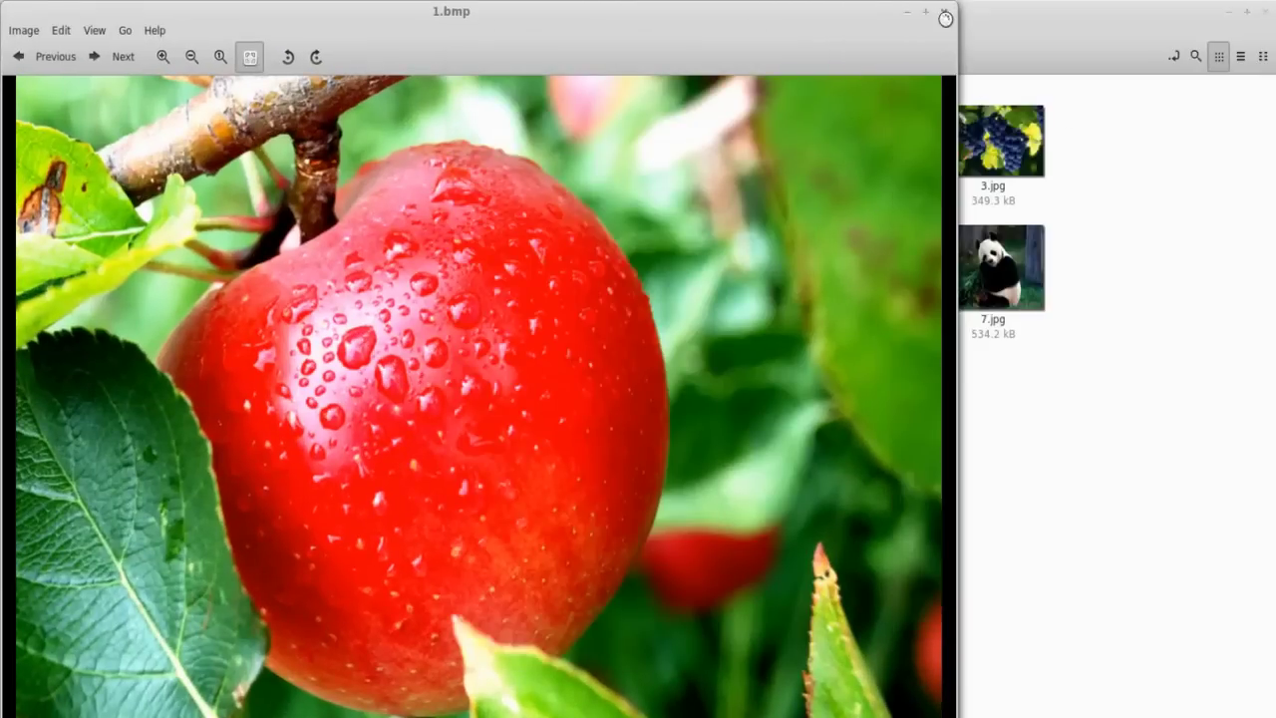
click(945, 18)
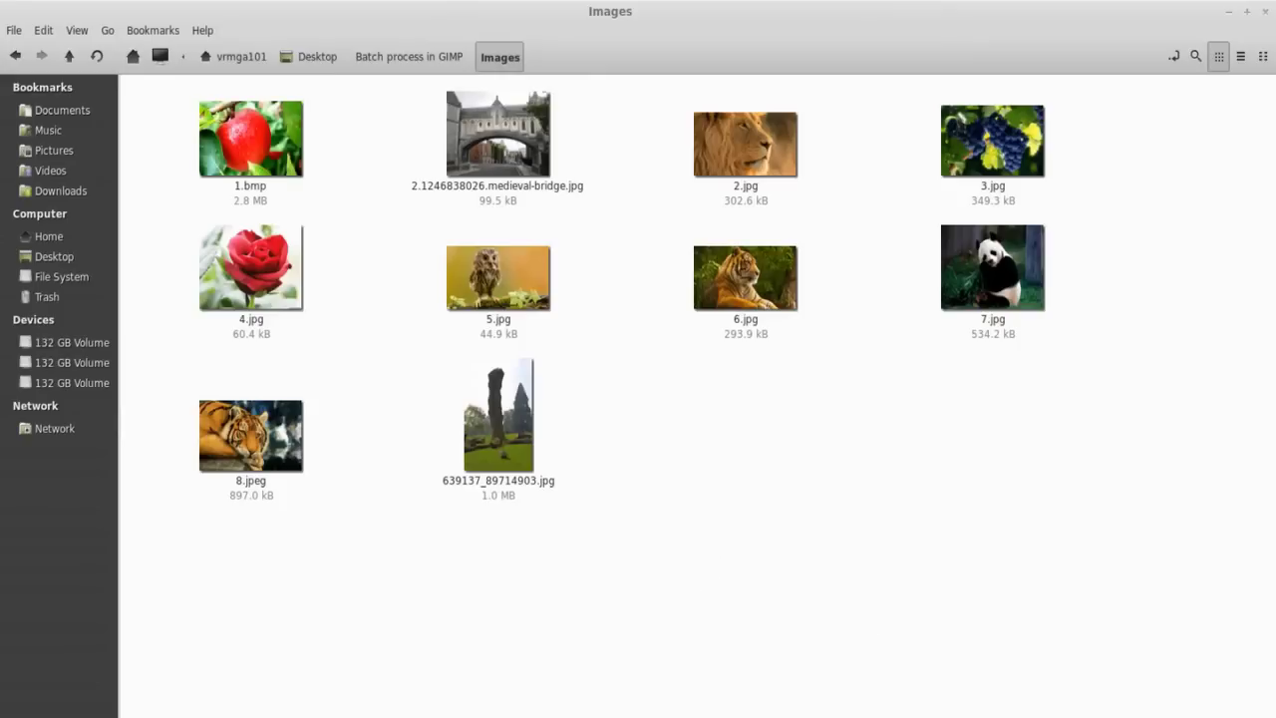
key(alt+Tab)
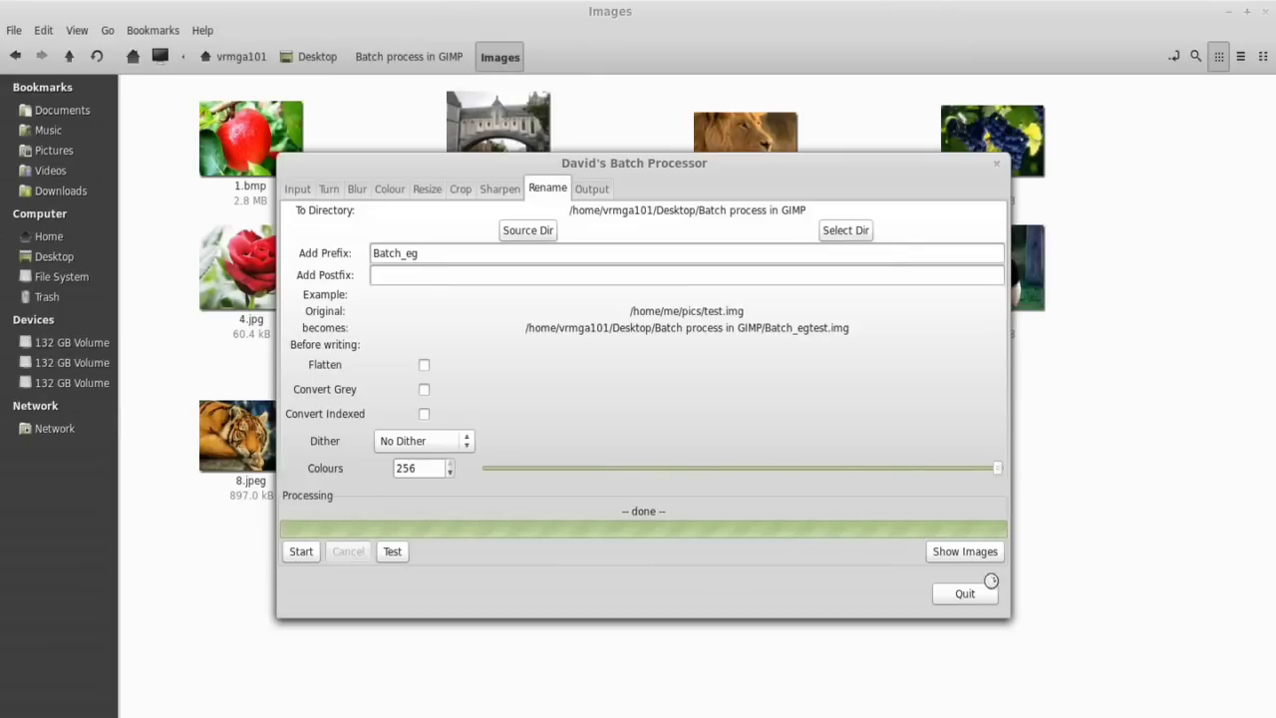
click(987, 598)
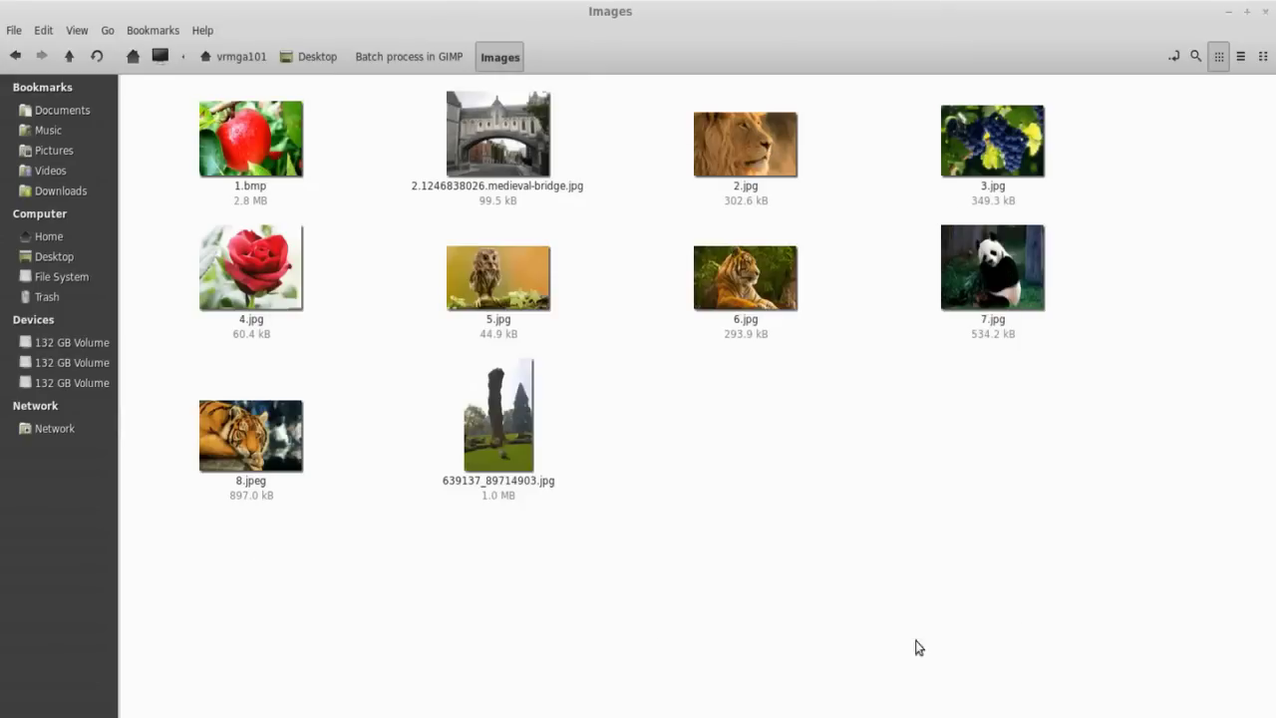
key(alt+Tab)
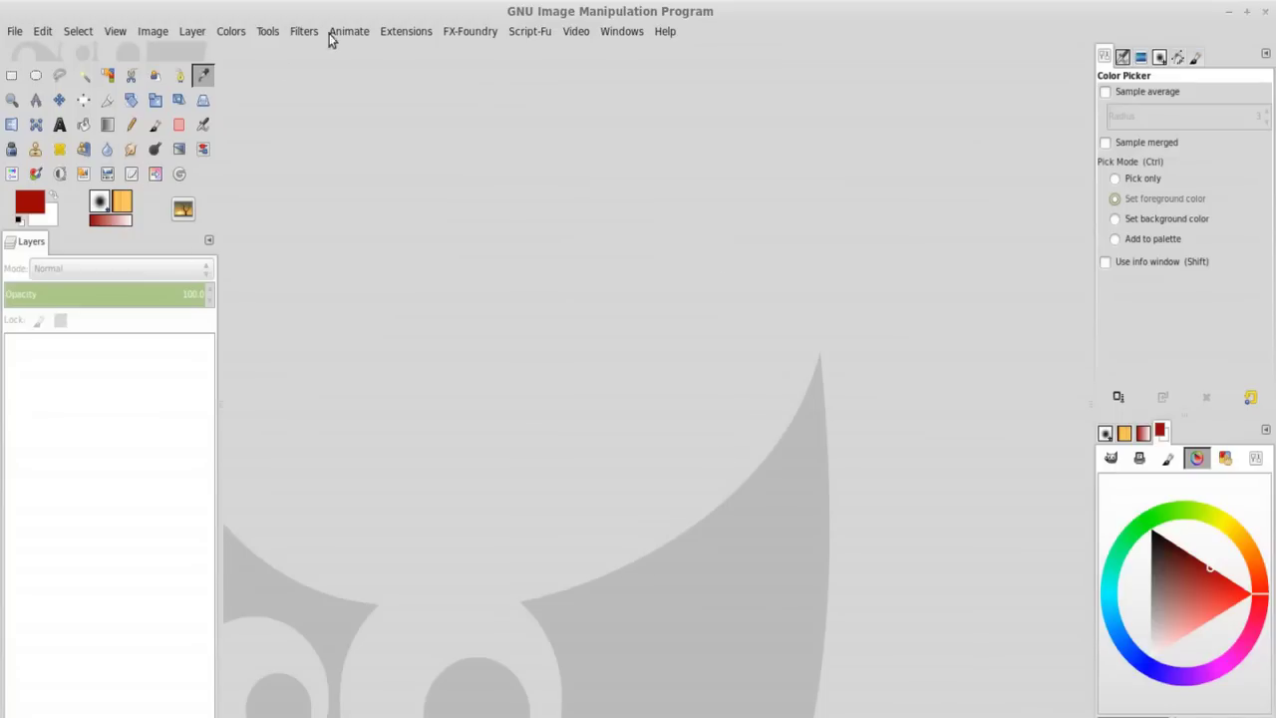
Step: Launch David's Batch Processor from the Filters > Batch menu
click(304, 31)
click(754, 407)
mouse_move(320, 592)
click(302, 31)
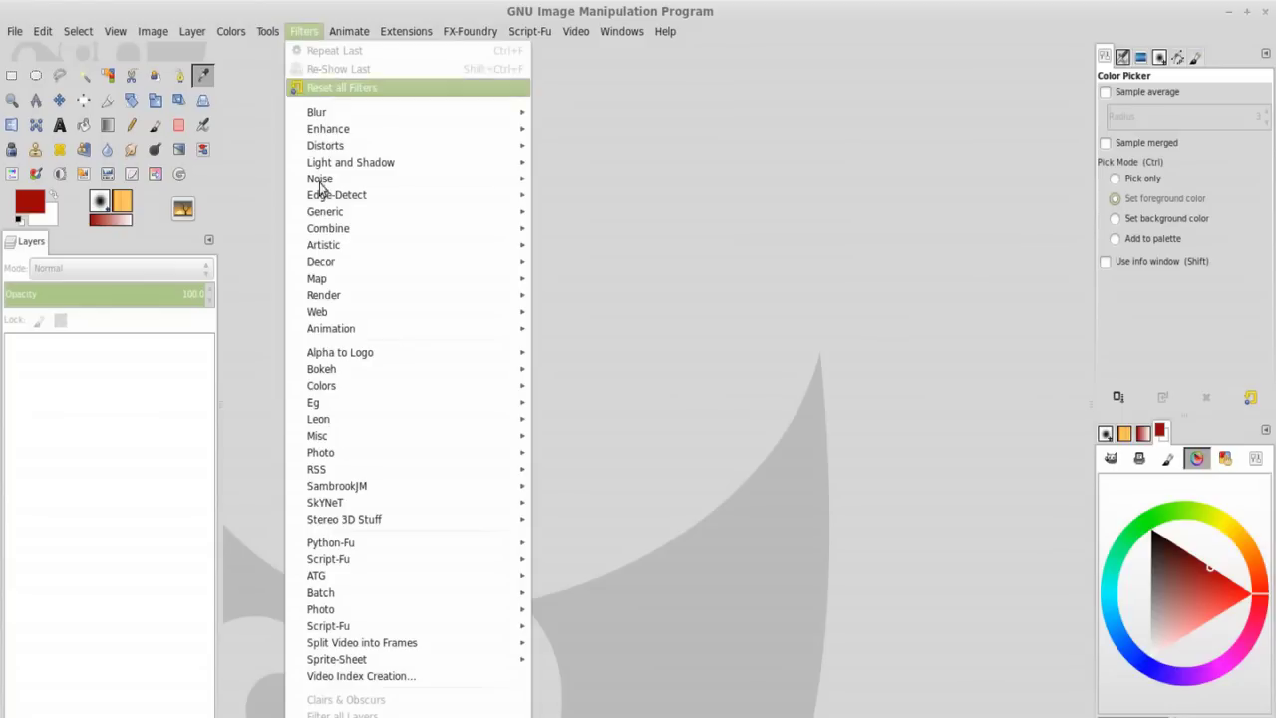
click(571, 598)
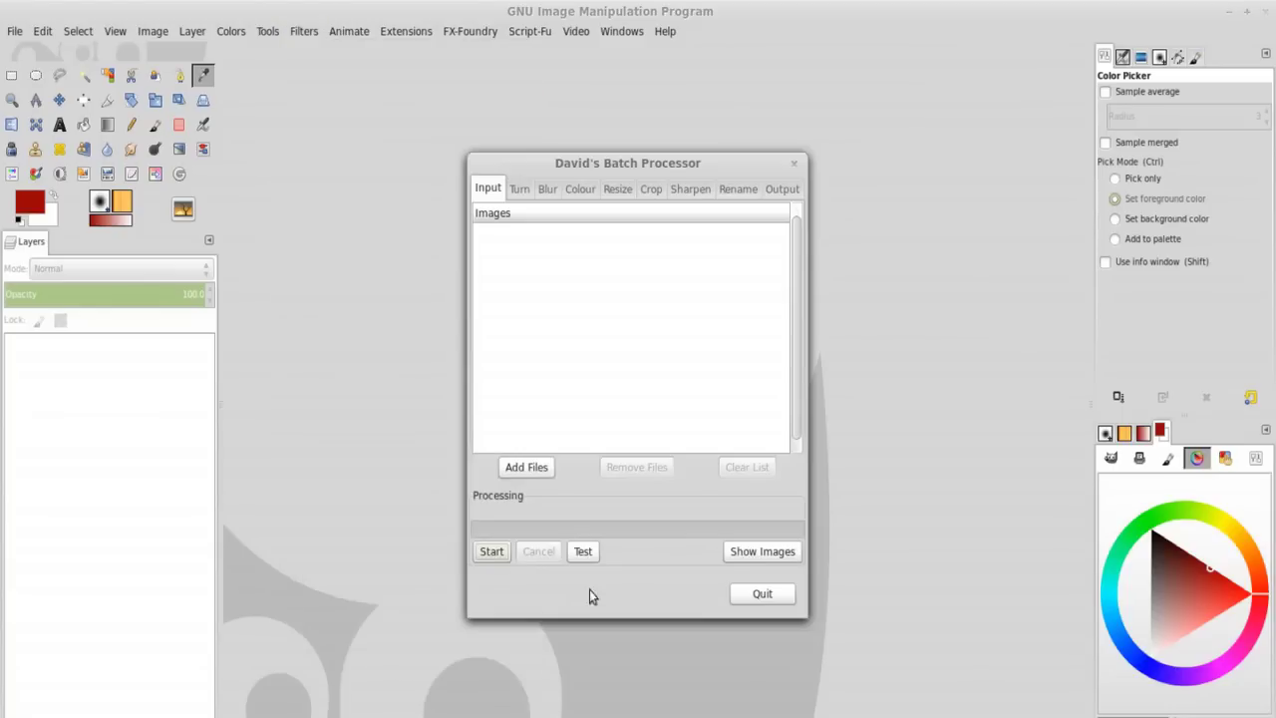
Step: Add the medieval-bridge jpg from Desktop > Batch process in GIMP > Images to the batch
click(503, 470)
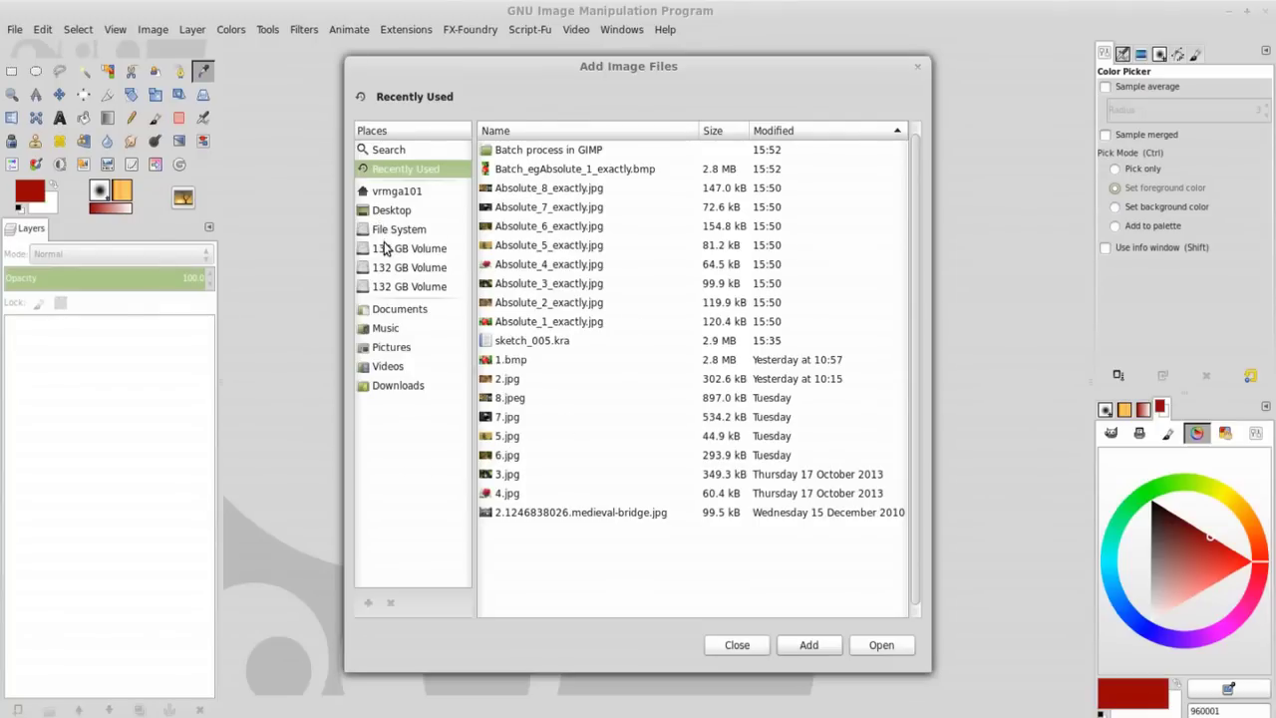
click(392, 210)
click(503, 169)
double_click(514, 151)
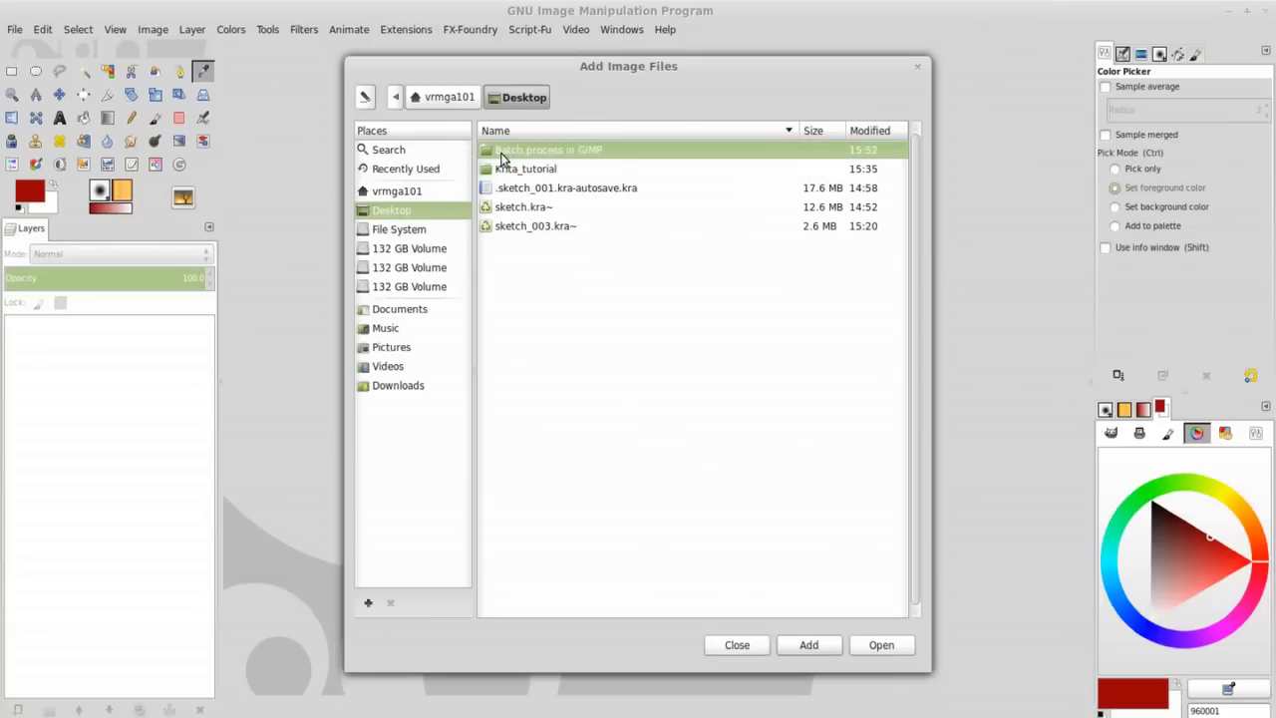
double_click(545, 152)
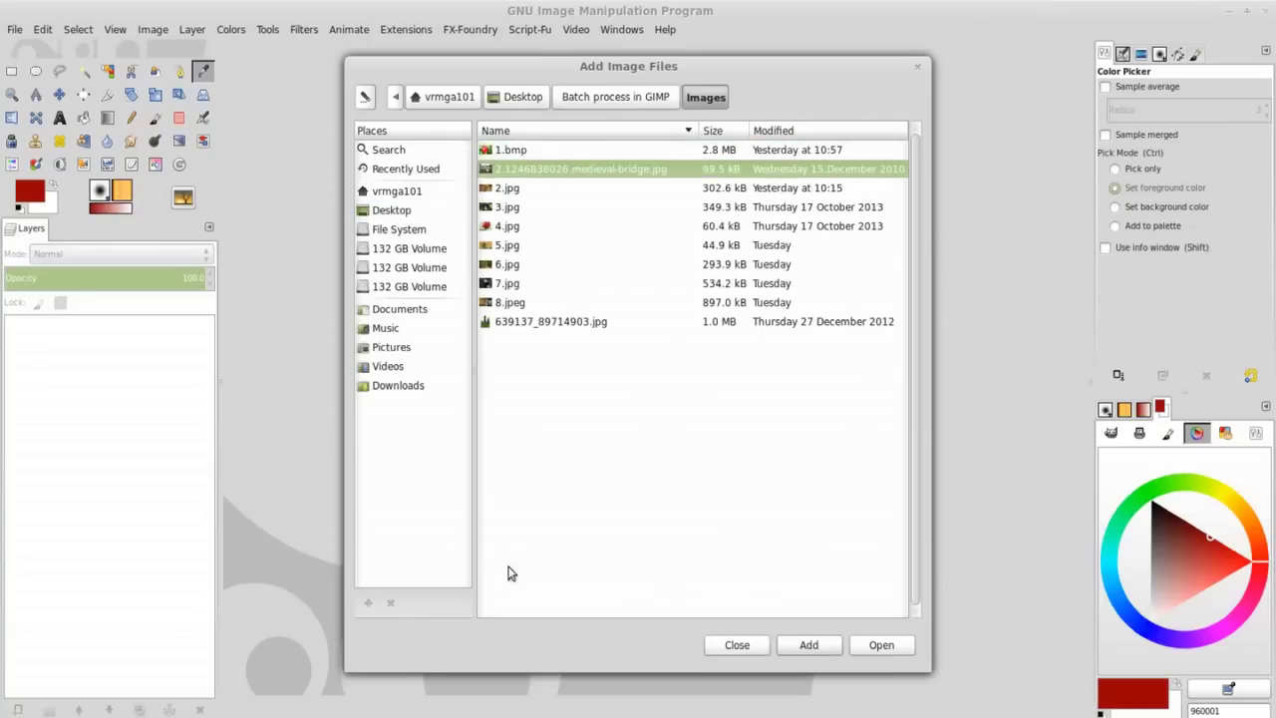
click(866, 650)
Step: Review the colour and sharpen settings and set the output format to TIFF
click(578, 172)
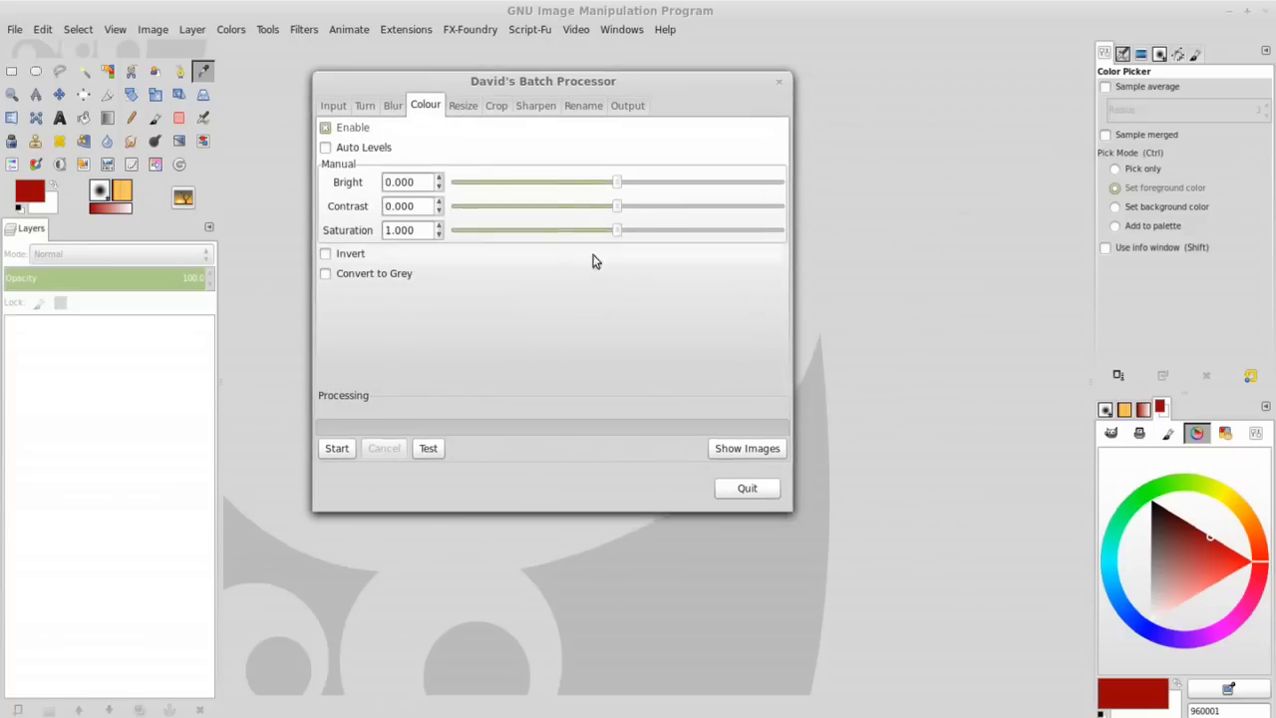
click(536, 104)
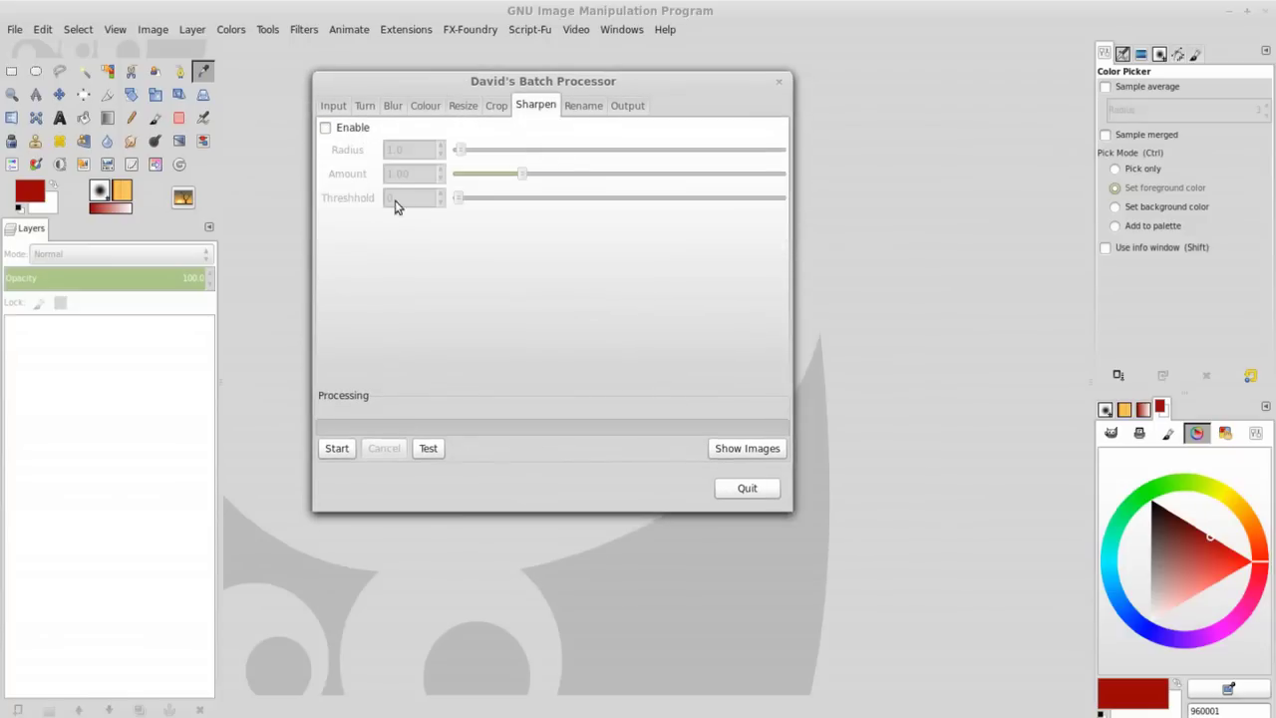
click(627, 105)
click(389, 129)
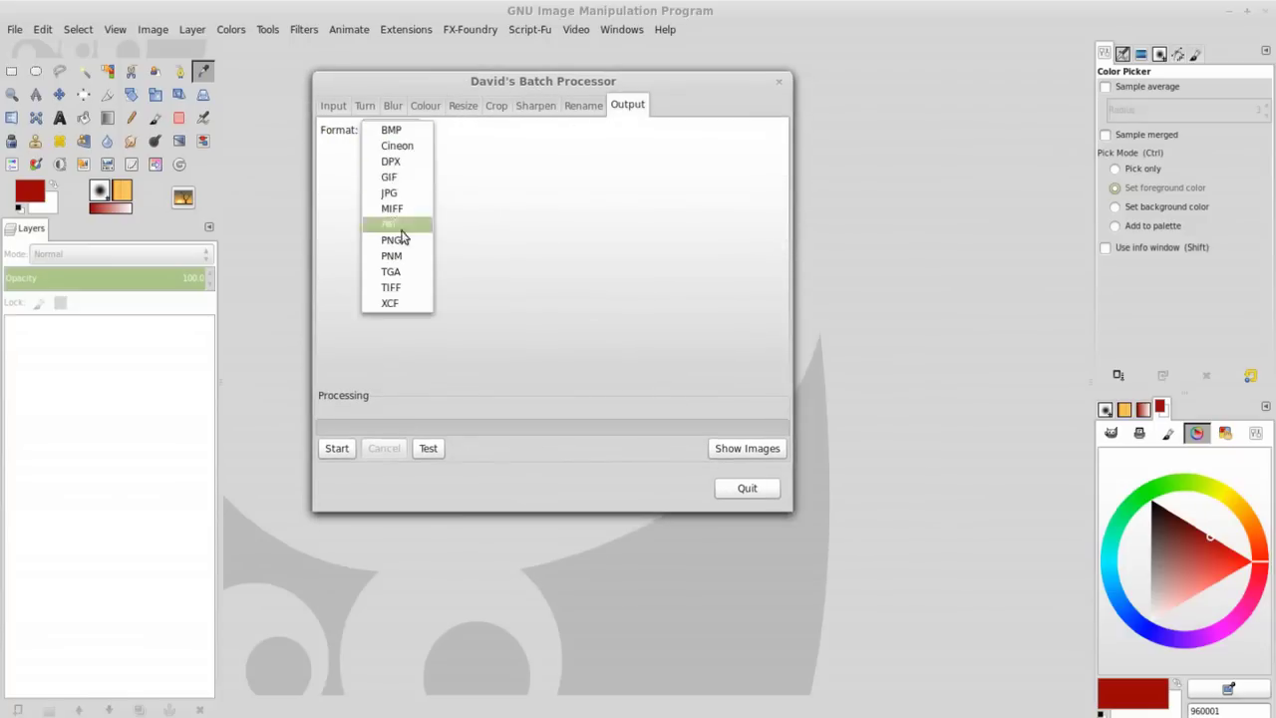
click(388, 287)
Step: Give output files the prefix 'Batch' and start the batch run
click(583, 105)
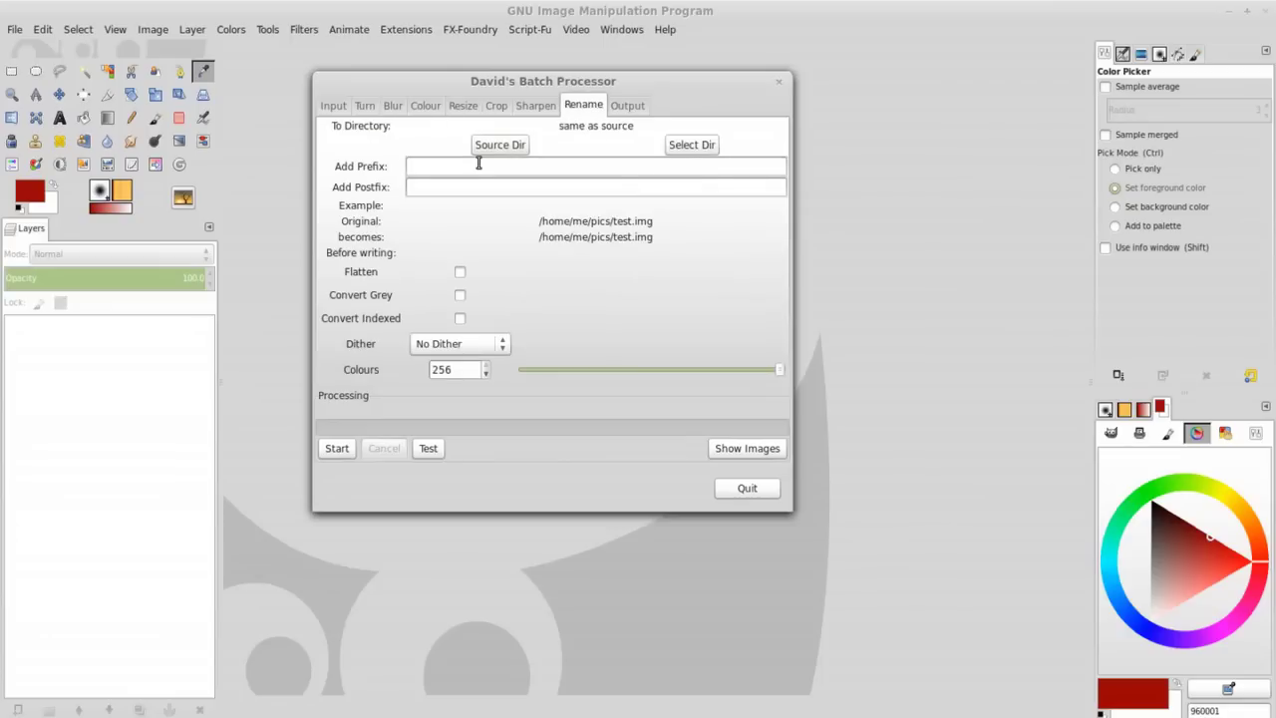
text(Batch)
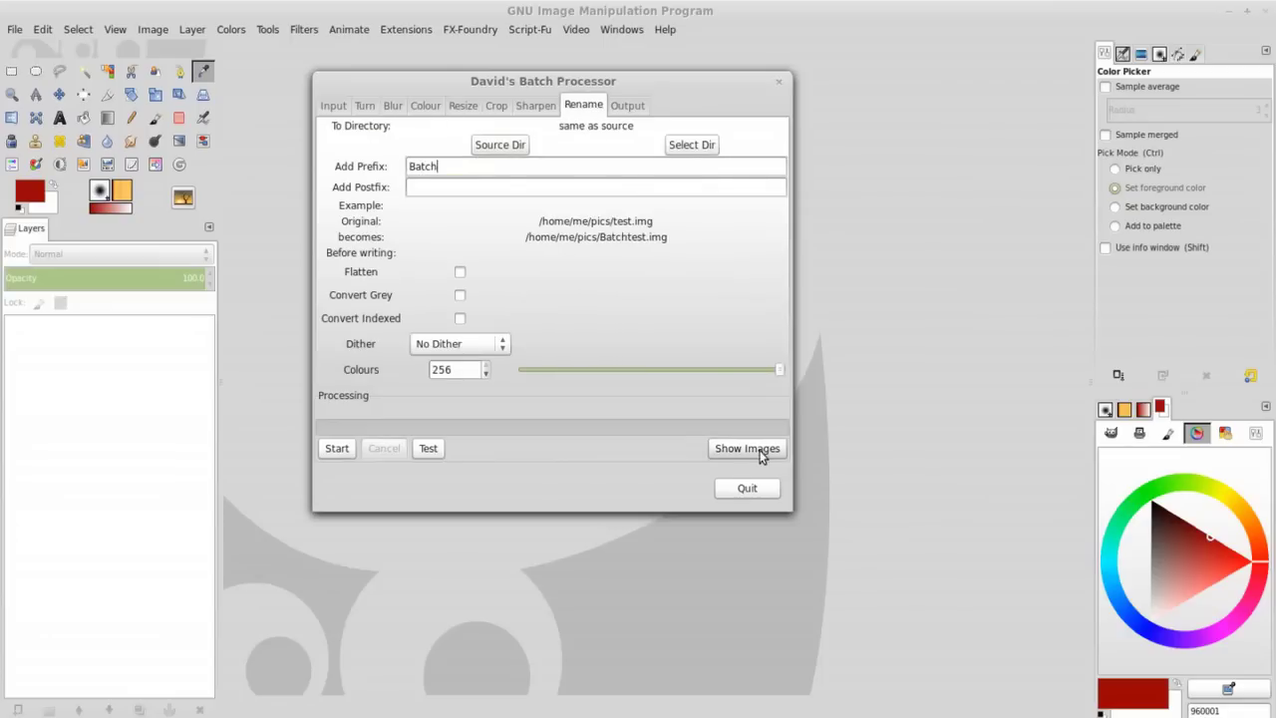
click(330, 449)
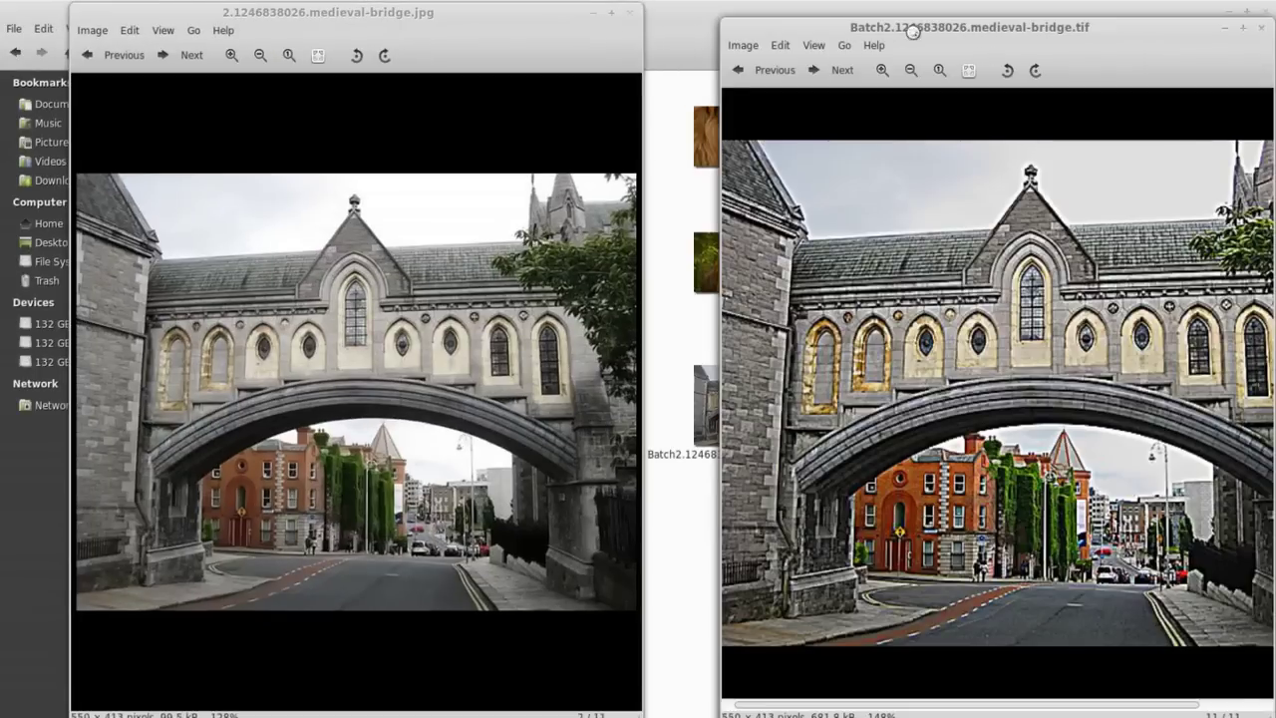
Step: Drag the Batch TIFF window beside the original bridge photo for comparison
drag(912, 31, 854, 30)
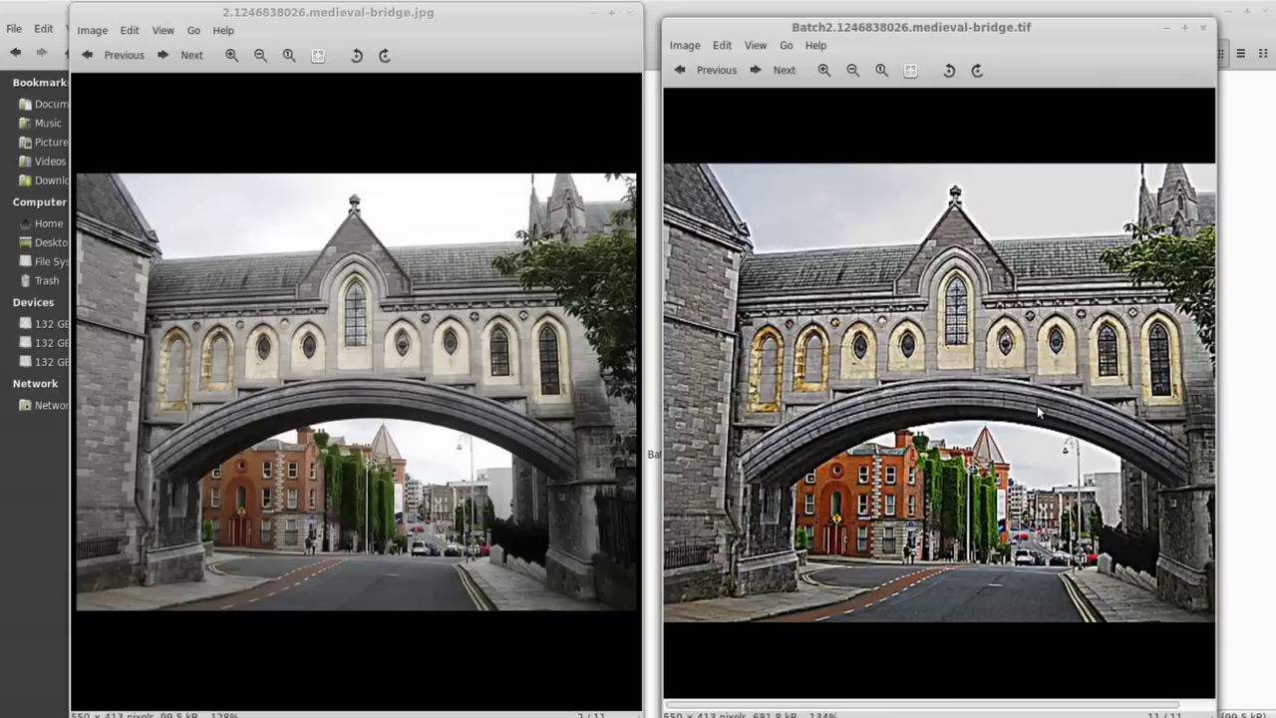